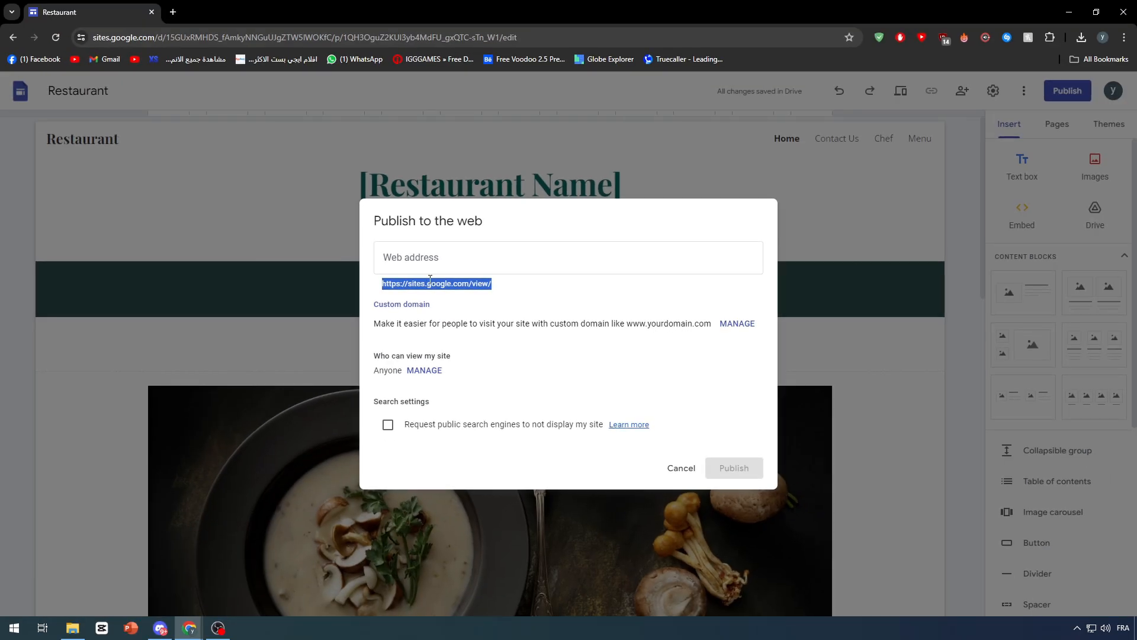
Publish the Restaurant site to the web with the address zeaezaeaze.
{"action": "left_click", "coordinate": [488, 291]}
{"action": "type", "text": "zeaezaeaze"}
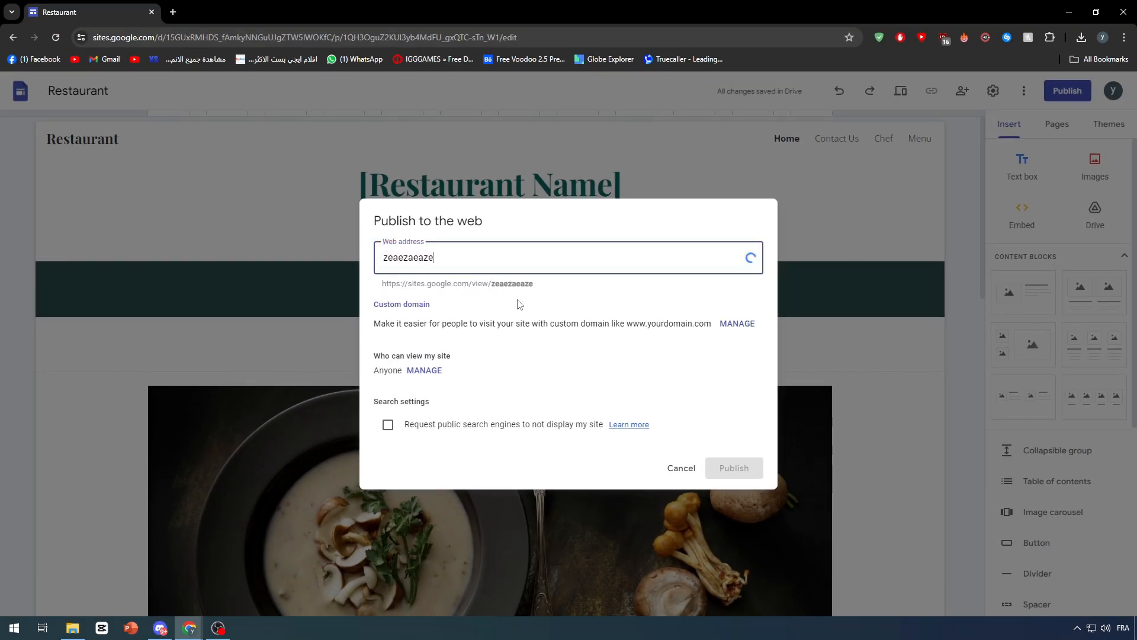
{"action": "double_click", "coordinate": [532, 286]}
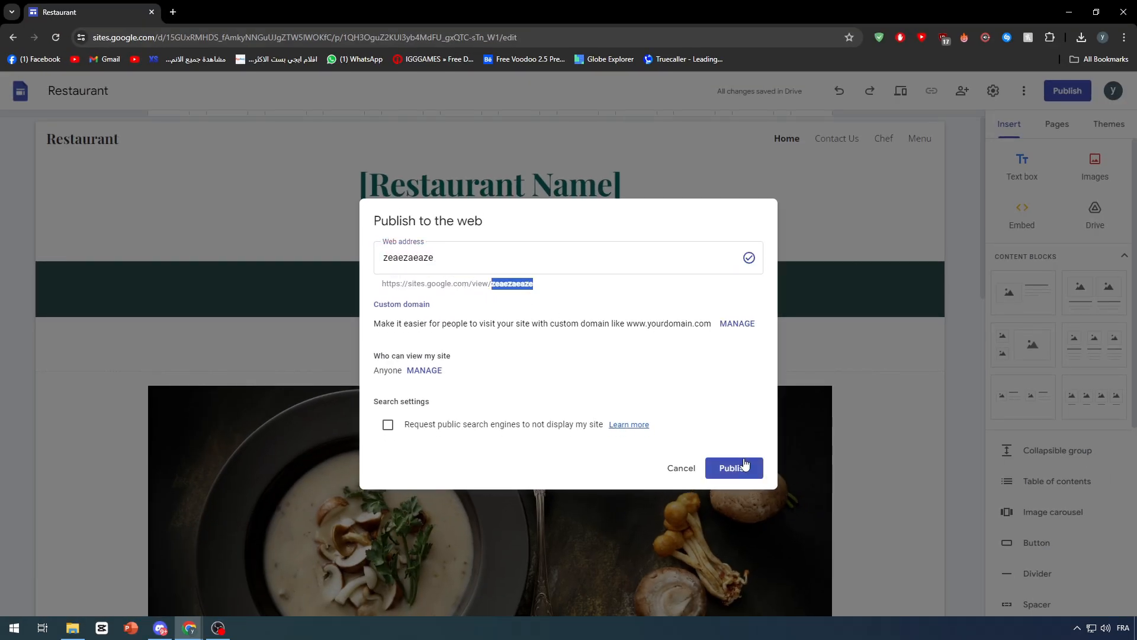
{"action": "left_click", "coordinate": [744, 466]}
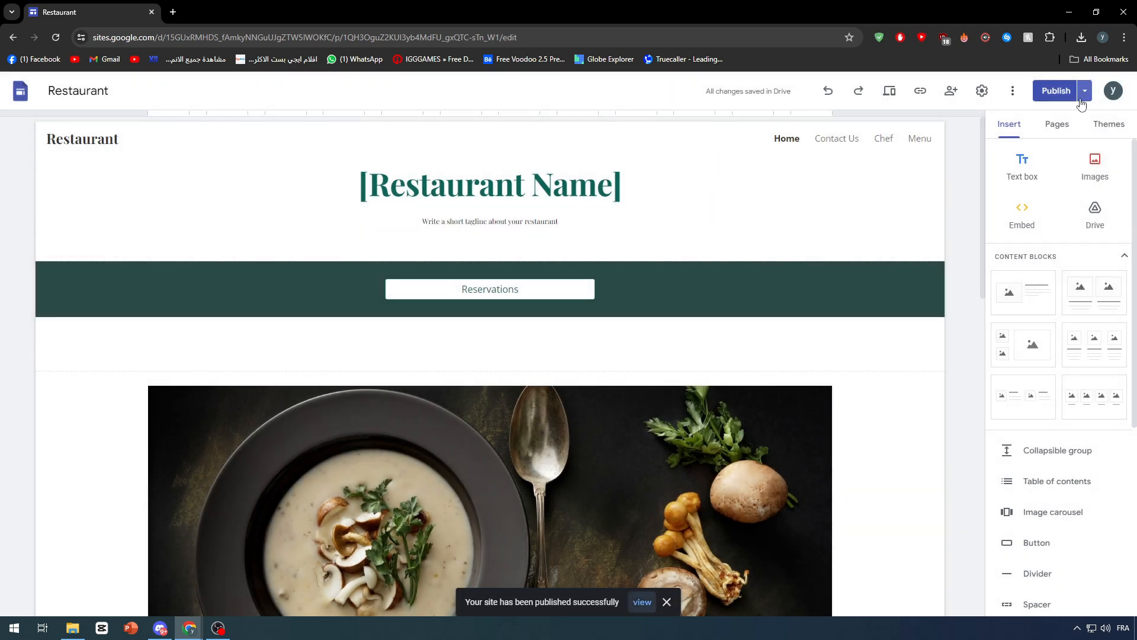
View the published Restaurant site, check its web address, and close it to return to the editor.
{"action": "left_click", "coordinate": [1085, 95]}
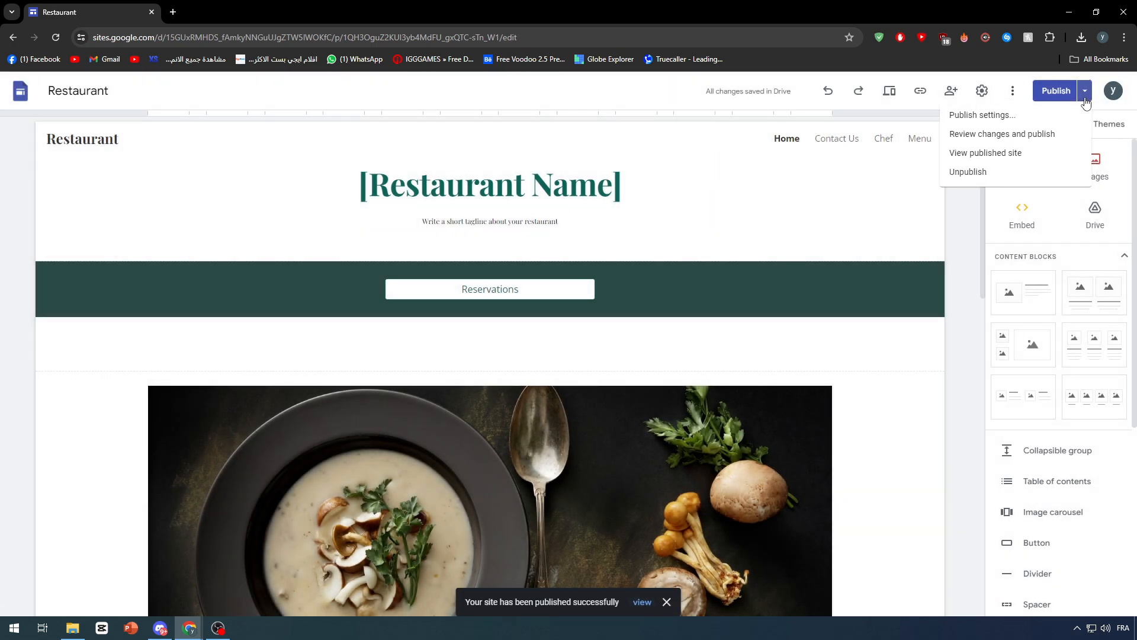
{"action": "left_click", "coordinate": [986, 153]}
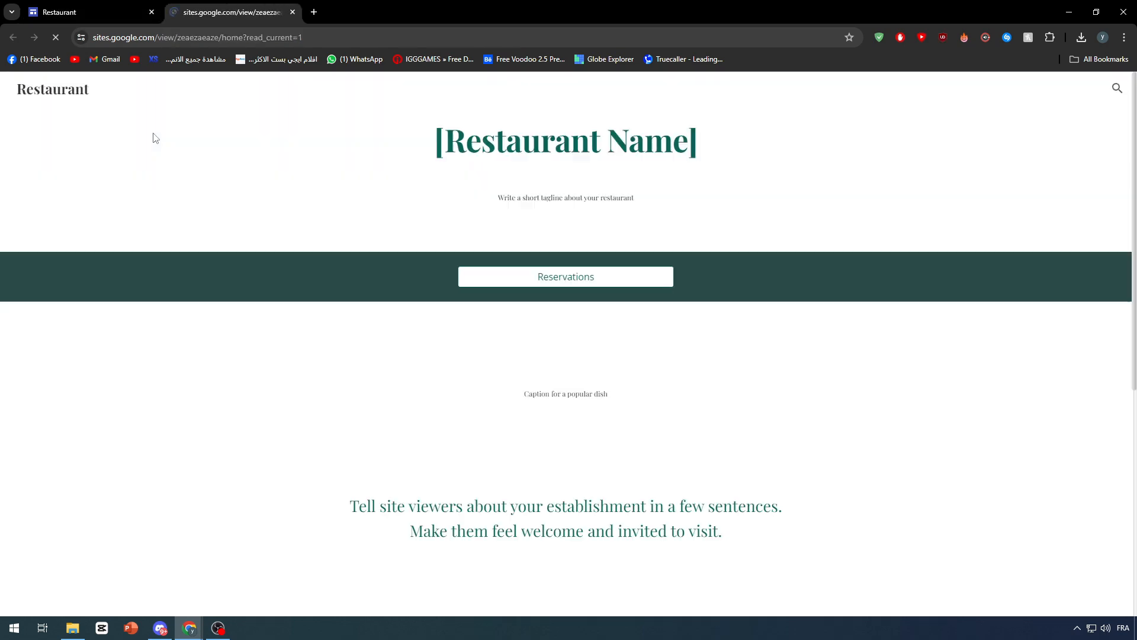
{"action": "left_click", "coordinate": [119, 37]}
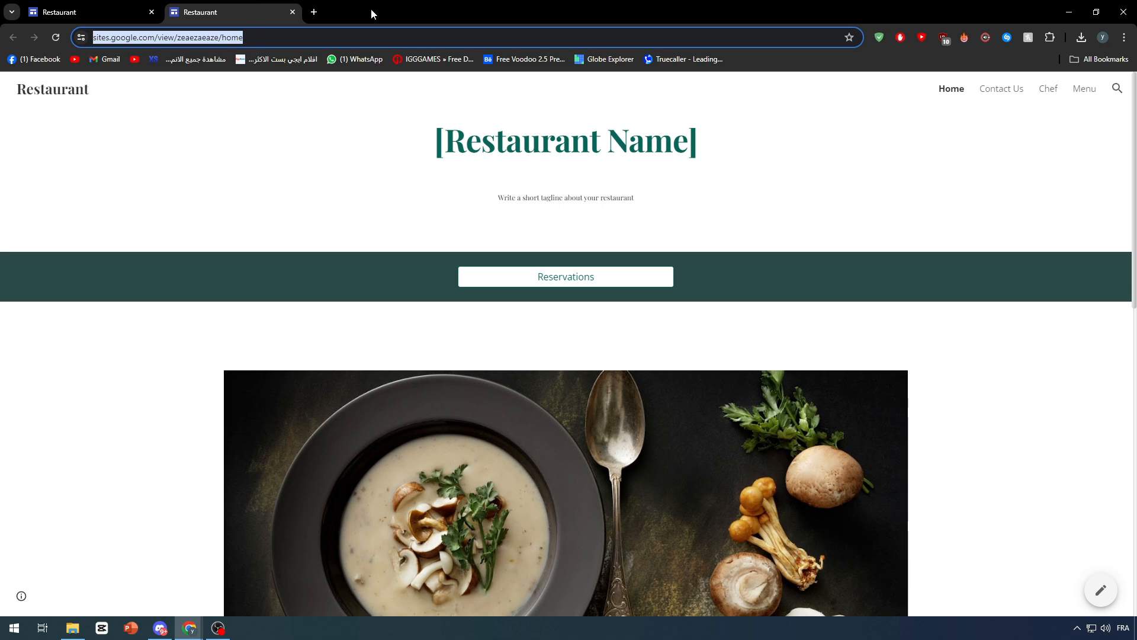
{"action": "left_click", "coordinate": [259, 140]}
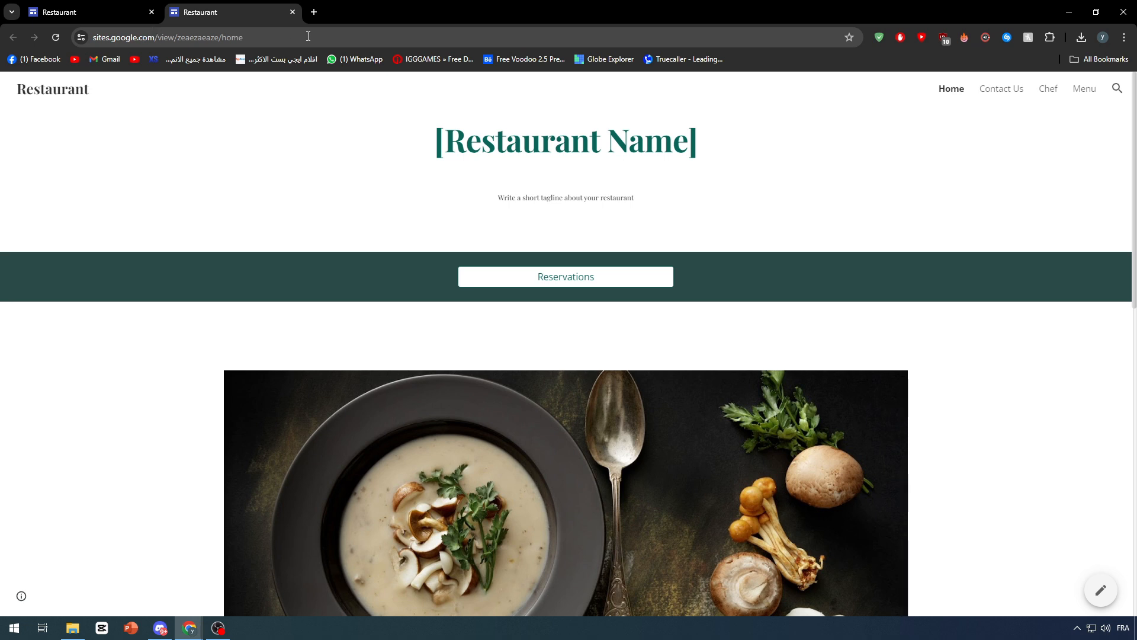
{"action": "left_click", "coordinate": [292, 12]}
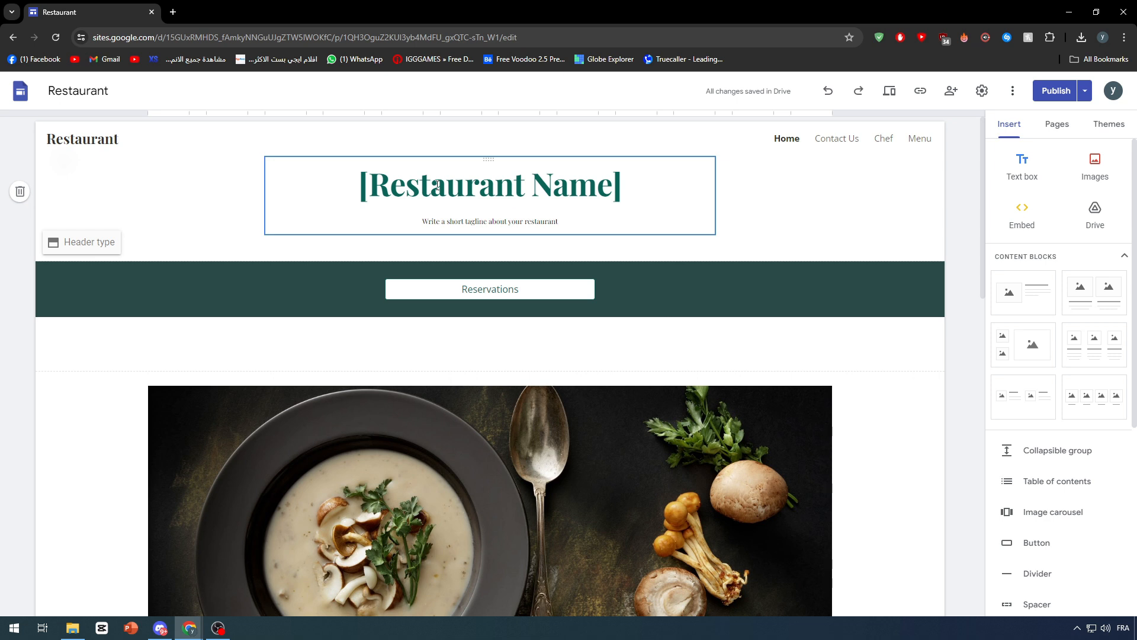
Search Google for namecheap in a new browser tab and open Namecheap's Domain Name Search page.
{"action": "left_click", "coordinate": [174, 13]}
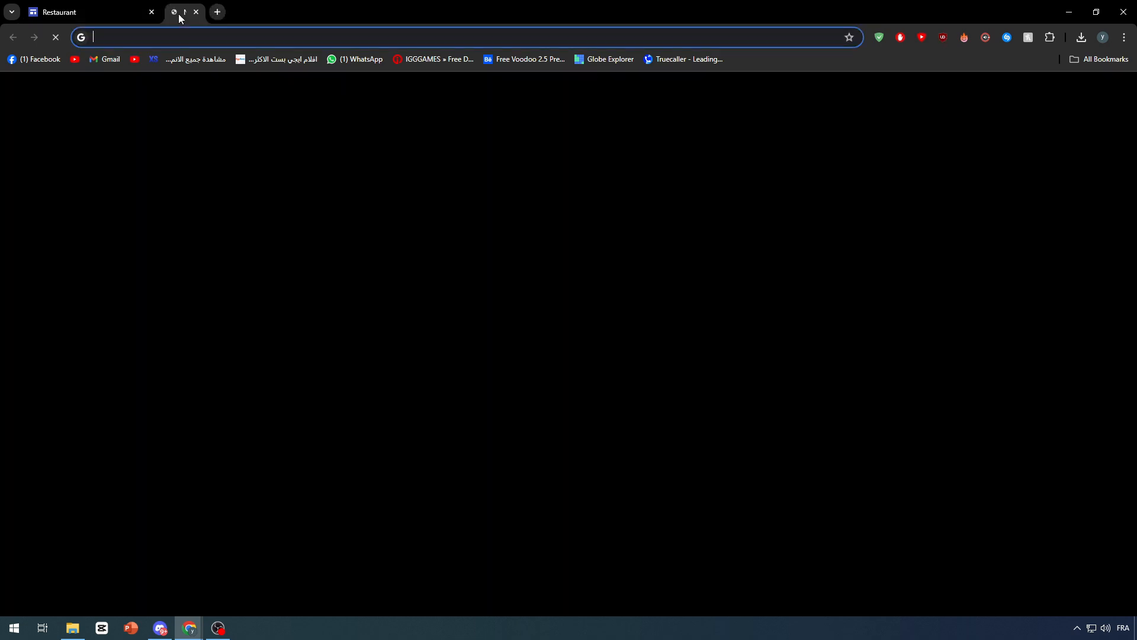
{"action": "type", "text": "namecheap"}
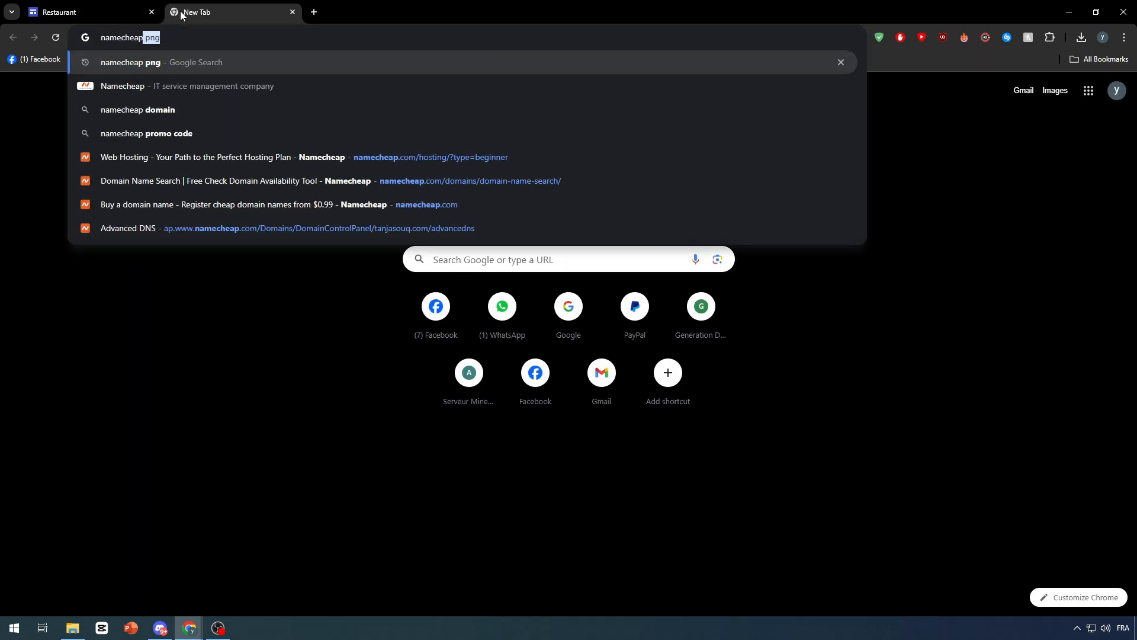
{"action": "key", "text": "Delete"}
{"action": "key", "text": "Return"}
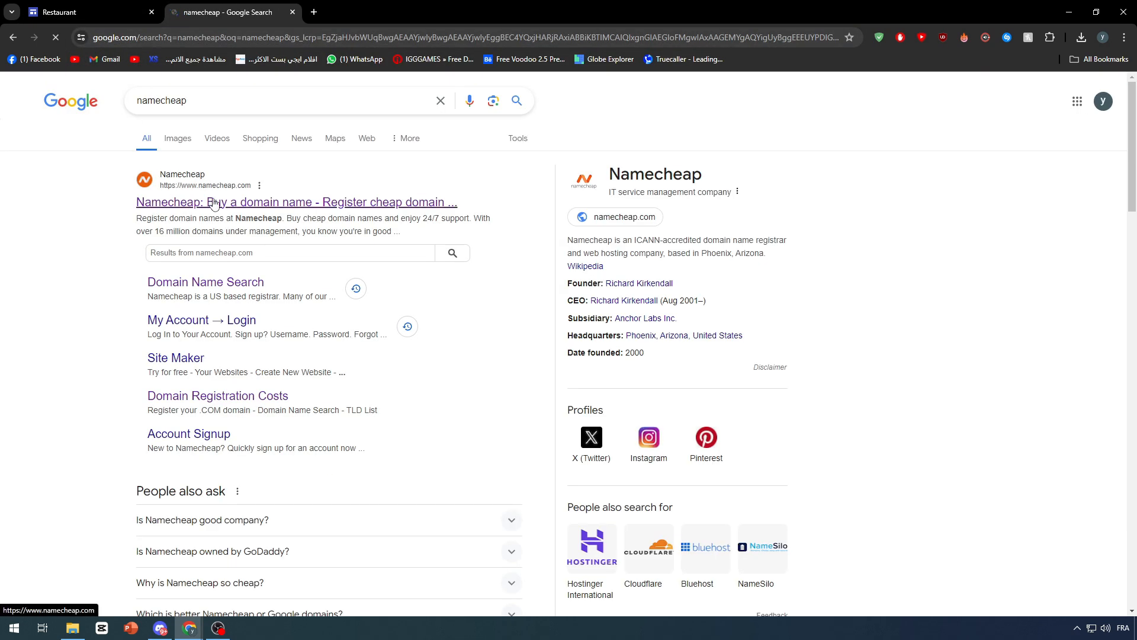
{"action": "left_click", "coordinate": [234, 202]}
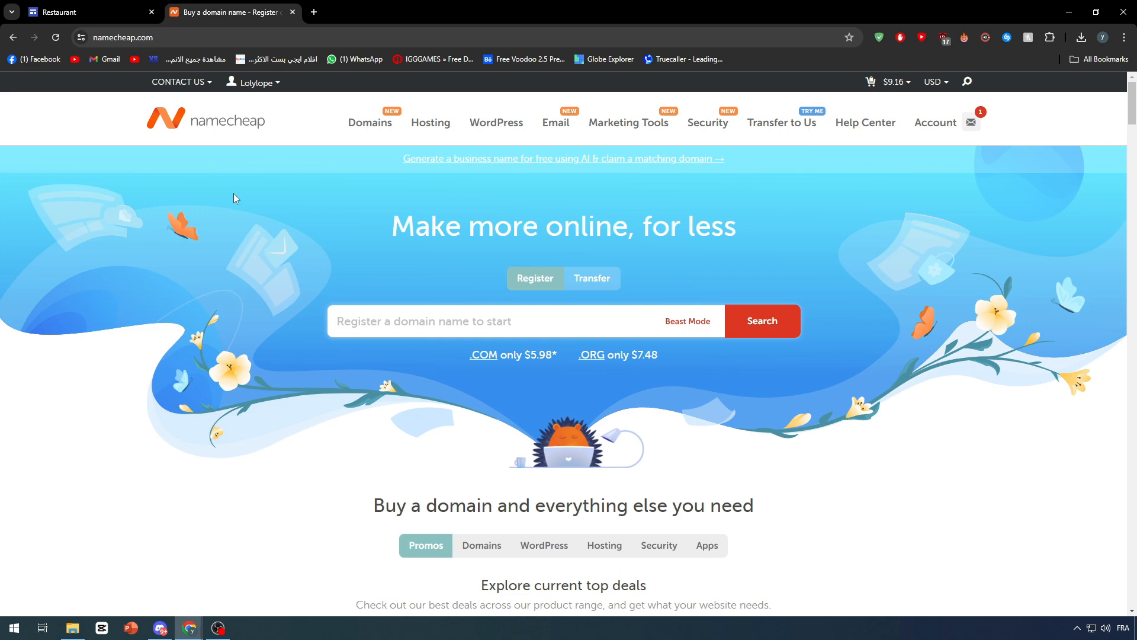
{"action": "mouse_move", "coordinate": [370, 135]}
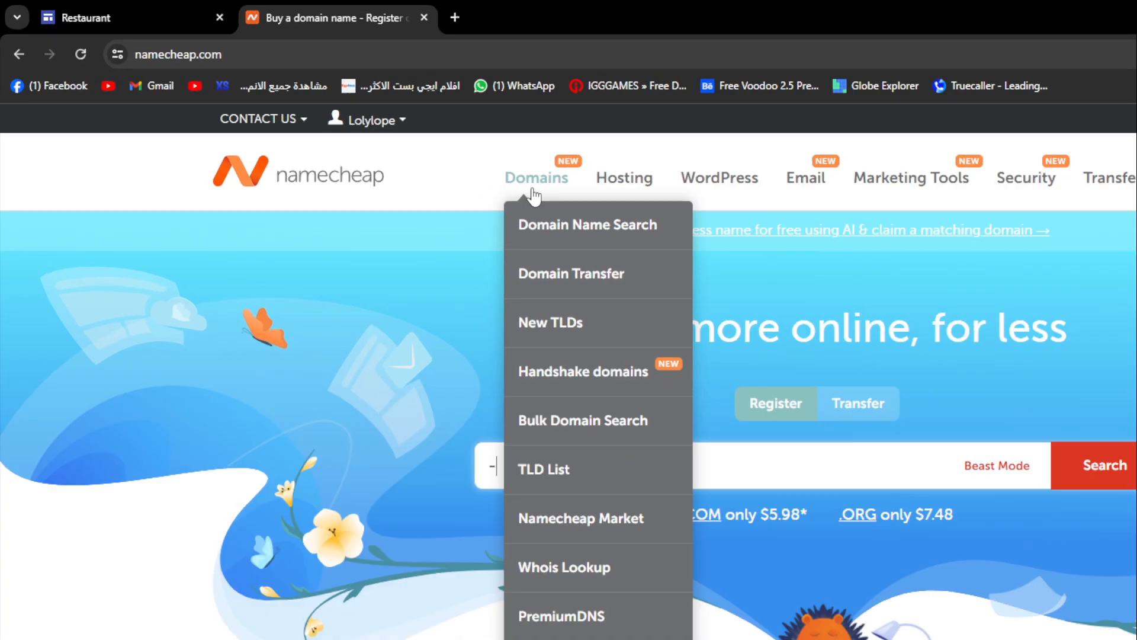
{"action": "left_click", "coordinate": [648, 234]}
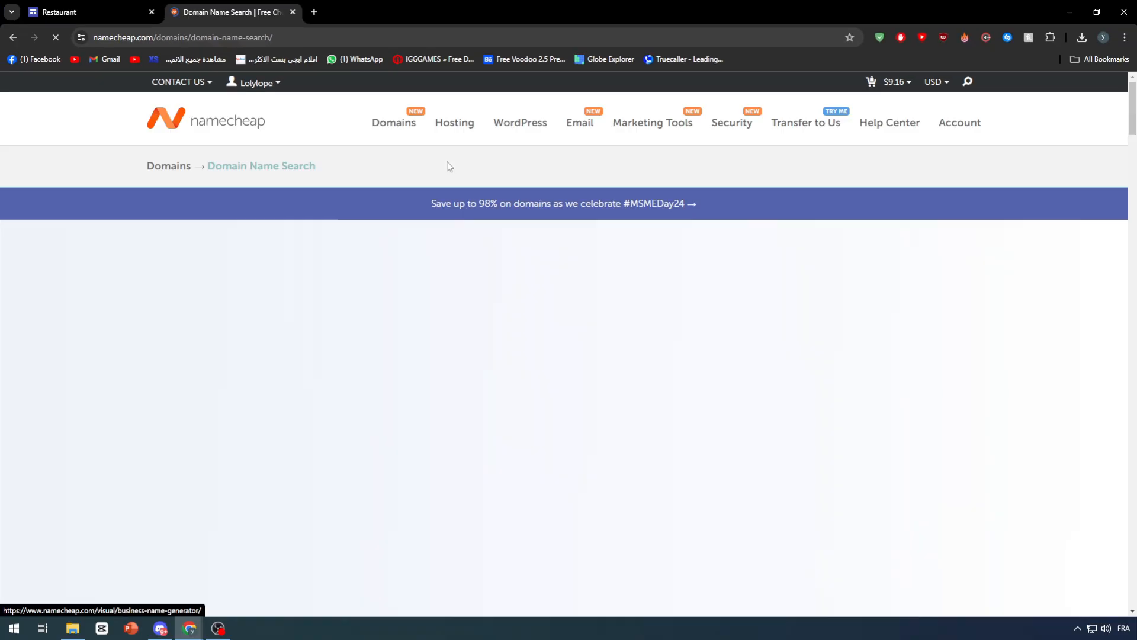
Examine the Popular and Deals domain extension offers and their yearly prices.
{"action": "scroll", "coordinate": [407, 296], "scroll_direction": "down", "scroll_amount": 10}
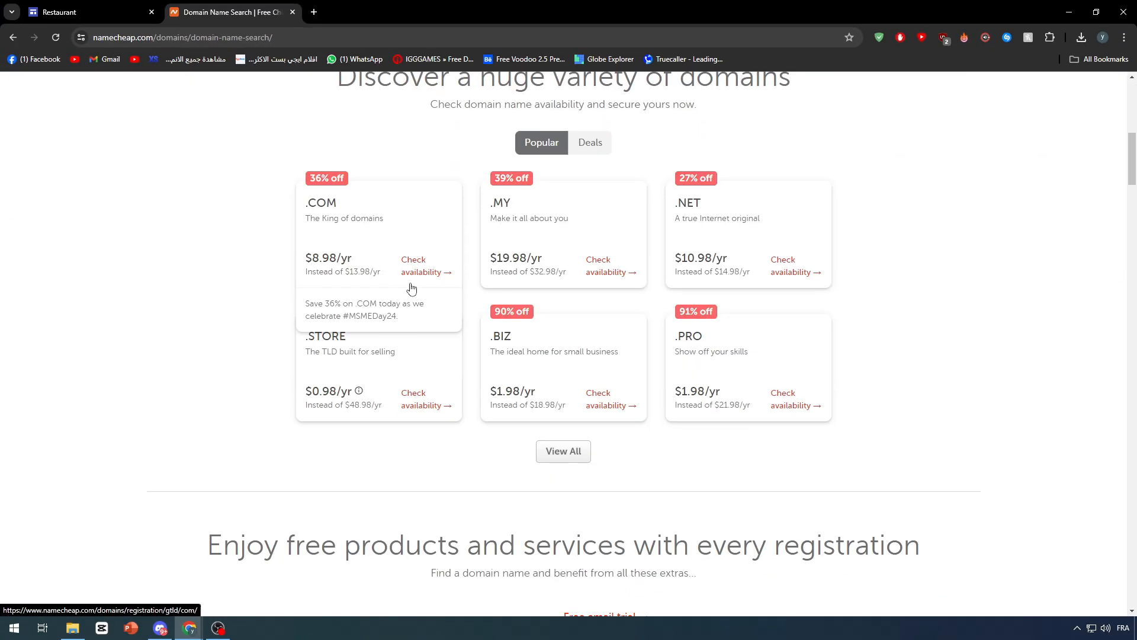
{"action": "scroll", "coordinate": [412, 289], "scroll_direction": "up", "scroll_amount": 4}
{"action": "scroll", "coordinate": [385, 331], "scroll_direction": "down", "scroll_amount": 3}
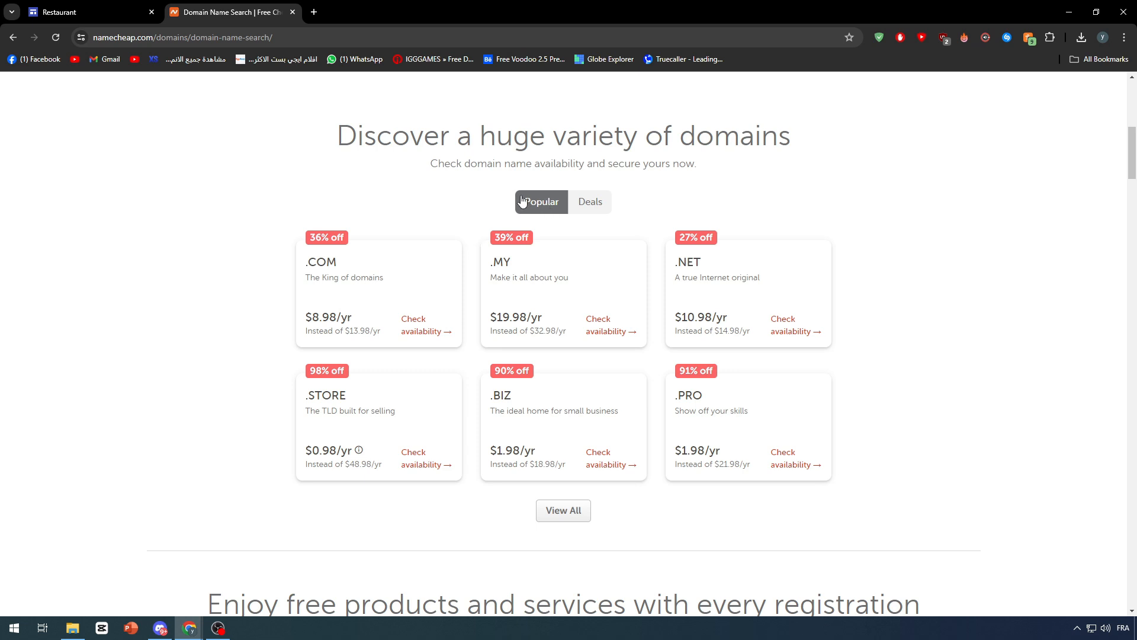
{"action": "triple_click", "coordinate": [444, 136]}
{"action": "triple_click", "coordinate": [566, 137]}
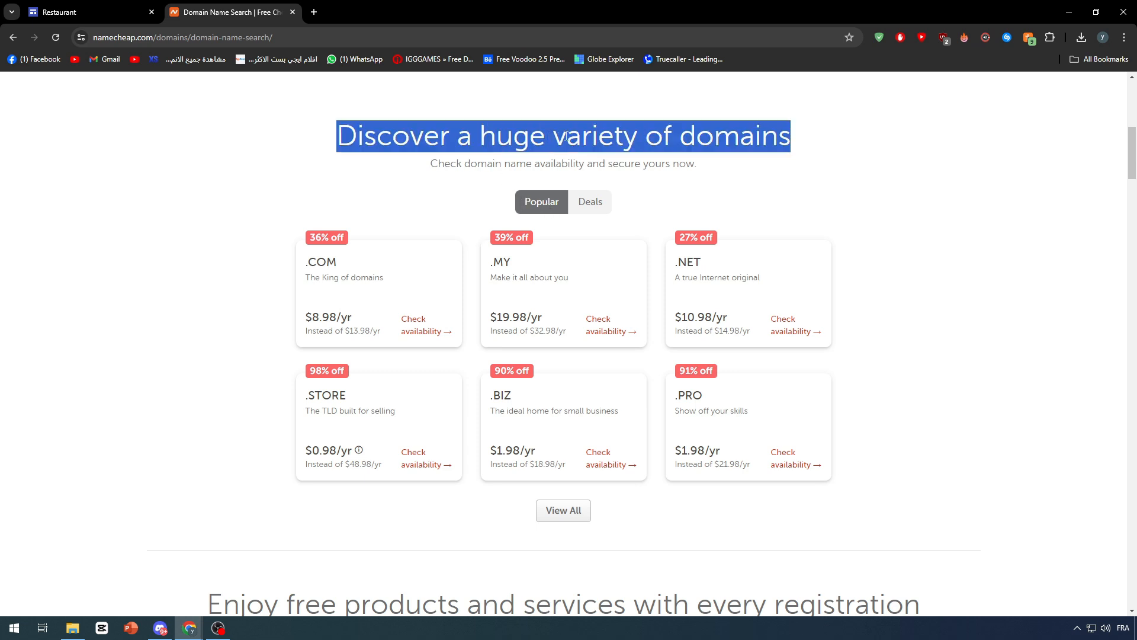
{"action": "double_click", "coordinate": [474, 131]}
{"action": "triple_click", "coordinate": [480, 131]}
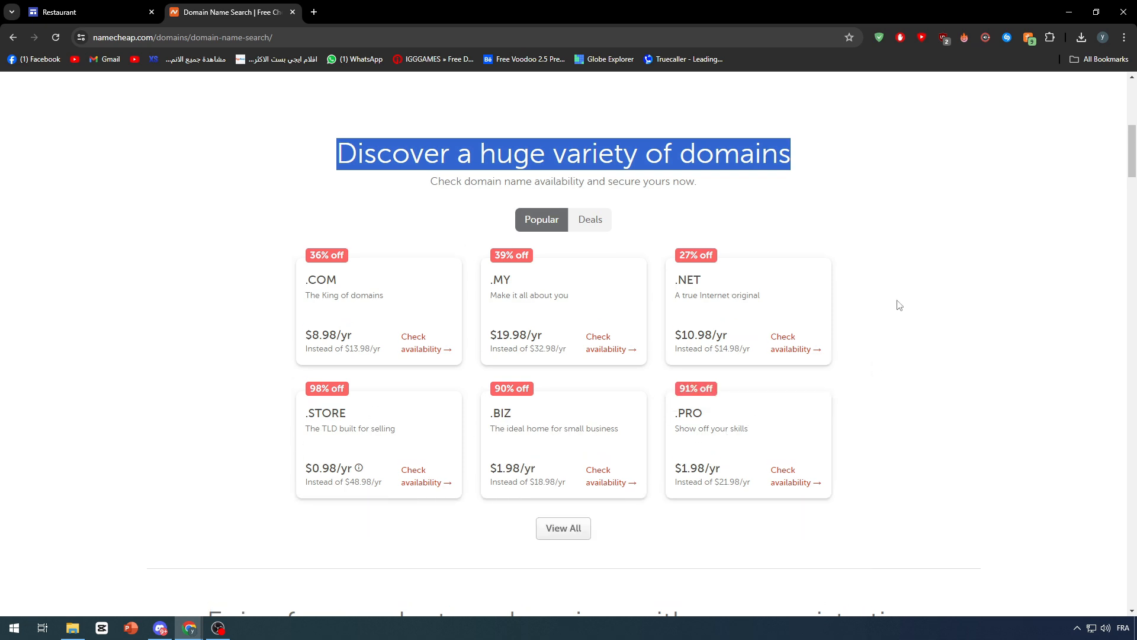
{"action": "scroll", "coordinate": [897, 302], "scroll_direction": "up", "scroll_amount": 1}
{"action": "left_click", "coordinate": [400, 259]}
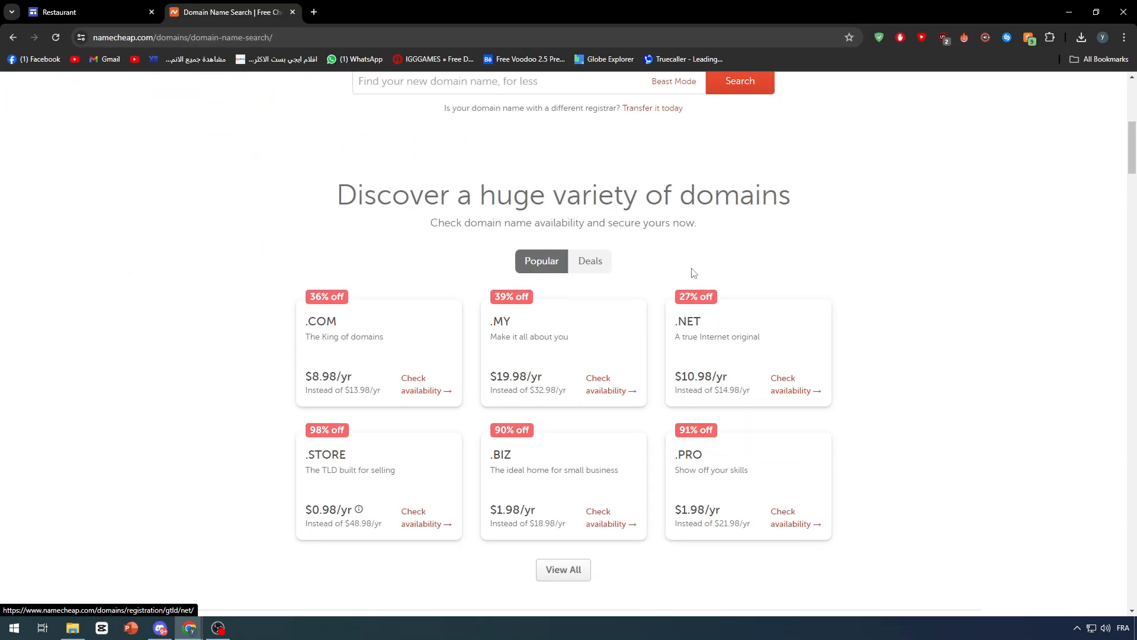
{"action": "left_click", "coordinate": [590, 267]}
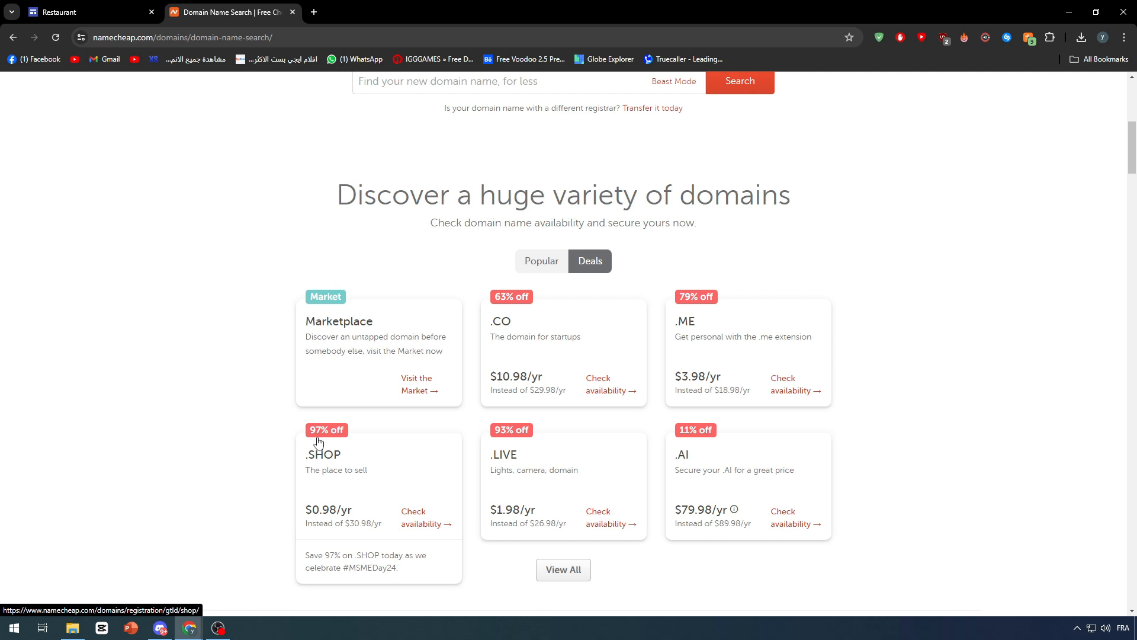
Search for the domain name Yotubtoturial.
{"action": "scroll", "coordinate": [683, 323], "scroll_direction": "up", "scroll_amount": 4}
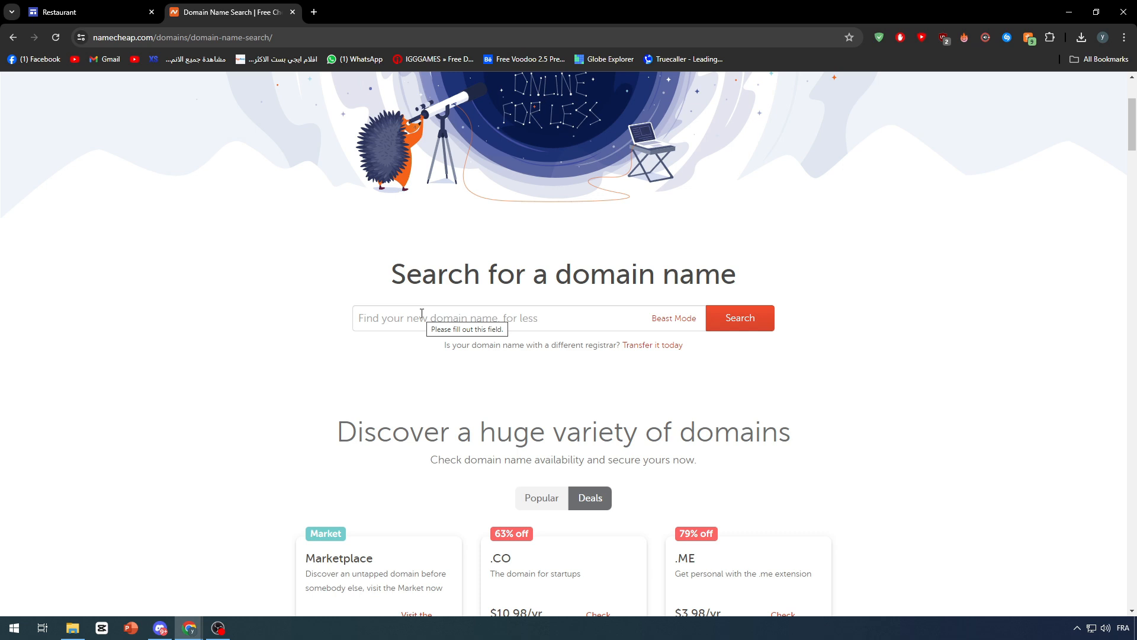
{"action": "left_click", "coordinate": [432, 306]}
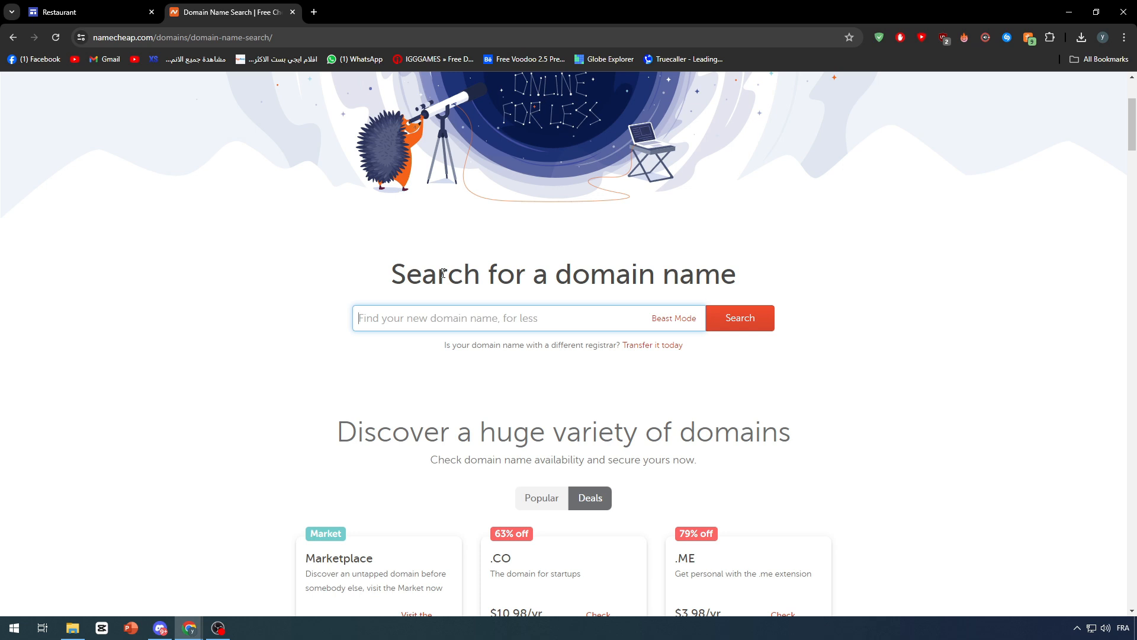
{"action": "type", "text": "Yotub"}
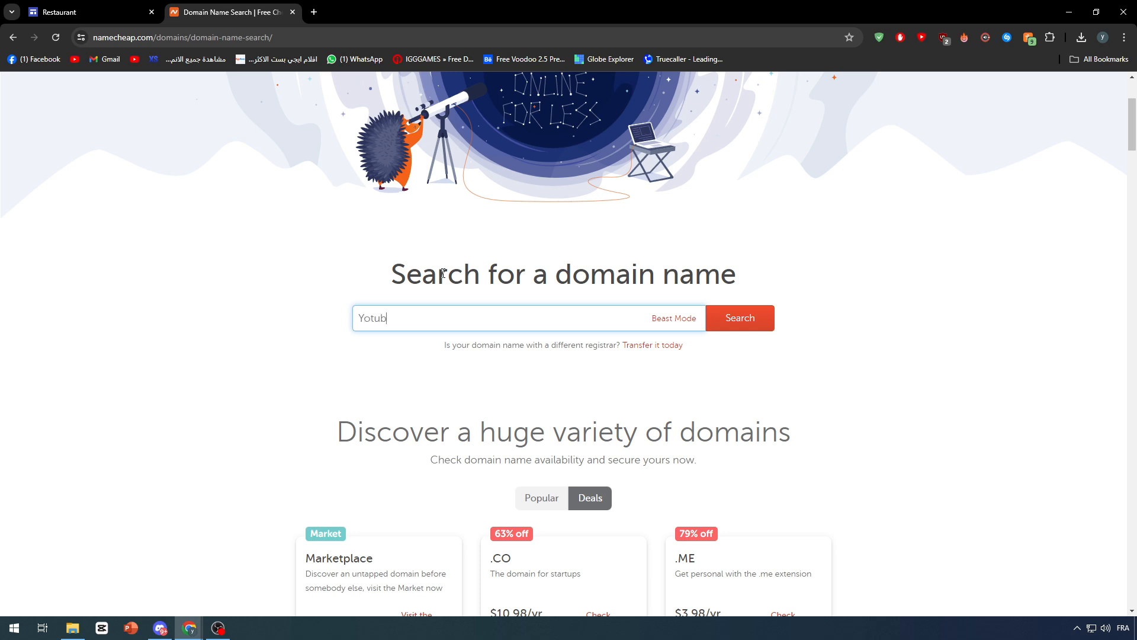
{"action": "type", "text": "toturial"}
{"action": "left_click", "coordinate": [730, 326]}
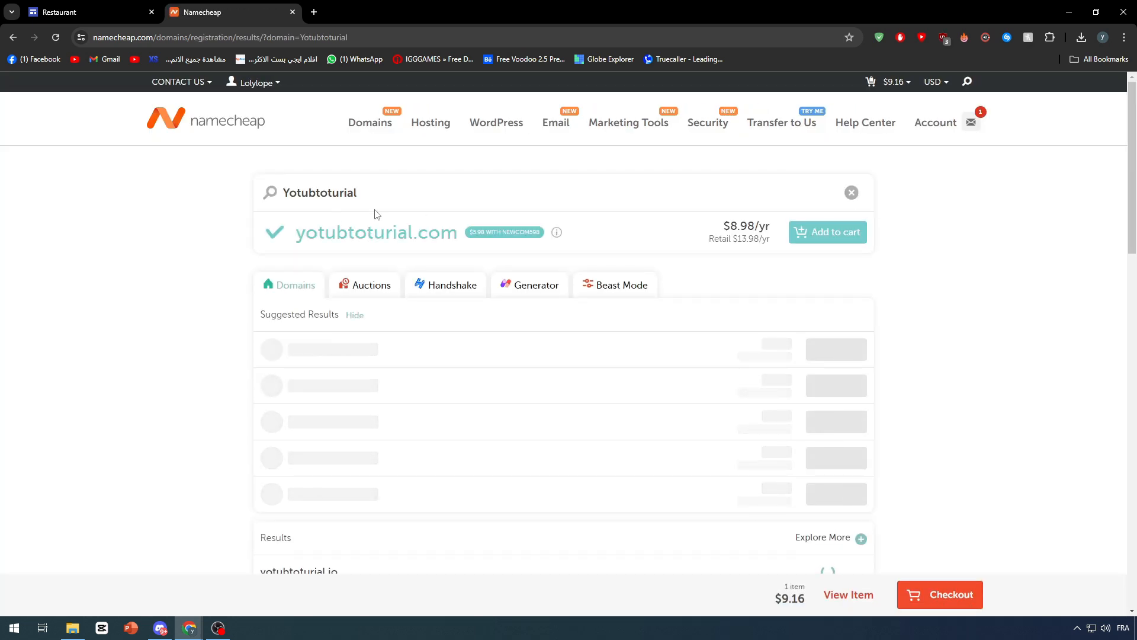
Examine the available Yotubtoturial domain extensions and compare their yearly prices and discounts.
{"action": "double_click", "coordinate": [428, 195]}
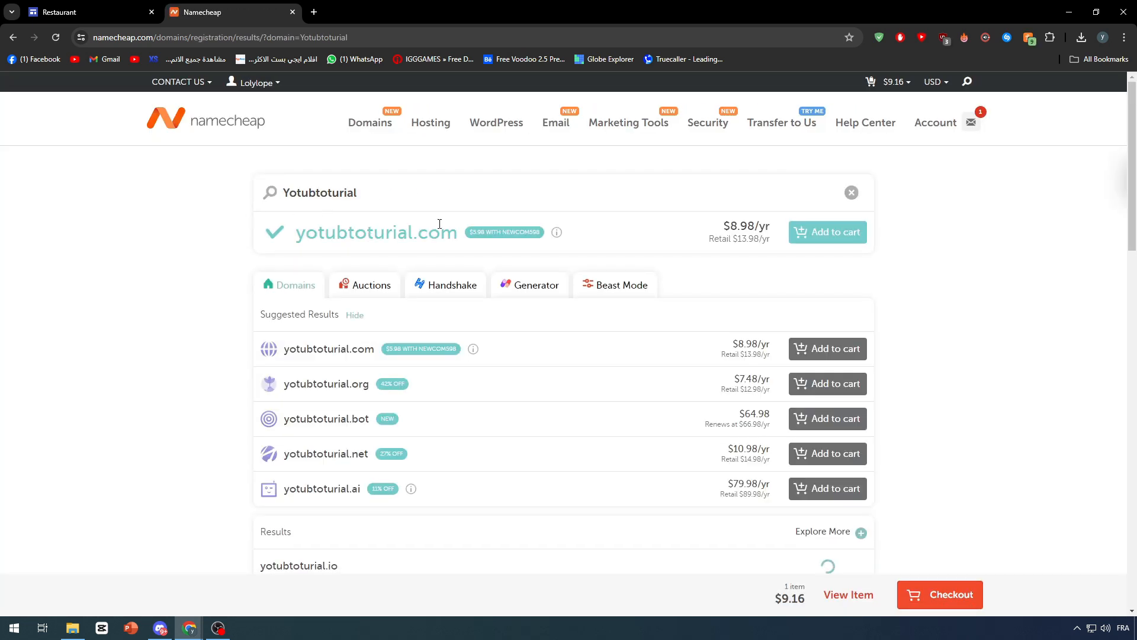
{"action": "scroll", "coordinate": [411, 229], "scroll_direction": "down", "scroll_amount": 10}
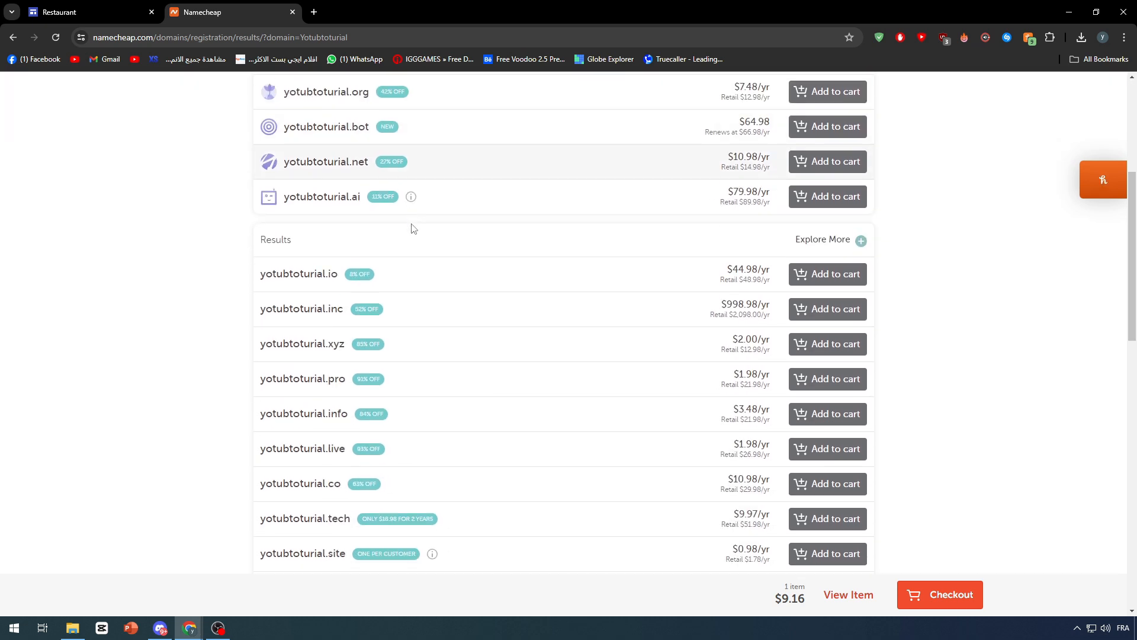
{"action": "scroll", "coordinate": [408, 251], "scroll_direction": "up", "scroll_amount": 10}
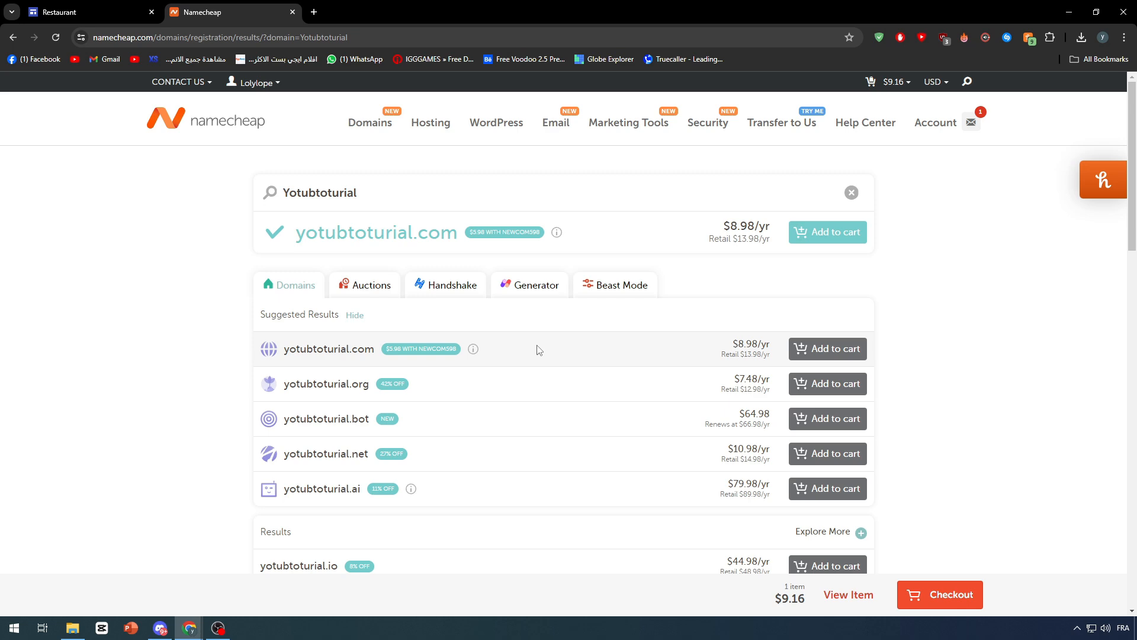
{"action": "scroll", "coordinate": [516, 338], "scroll_direction": "down", "scroll_amount": 15}
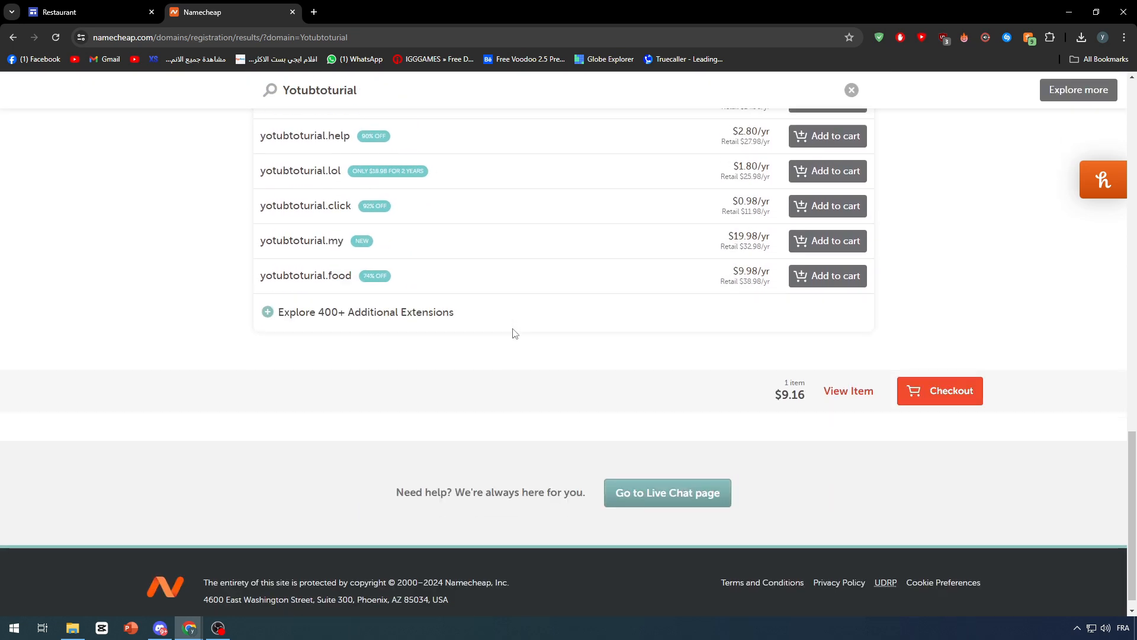
{"action": "scroll", "coordinate": [515, 333], "scroll_direction": "up", "scroll_amount": 15}
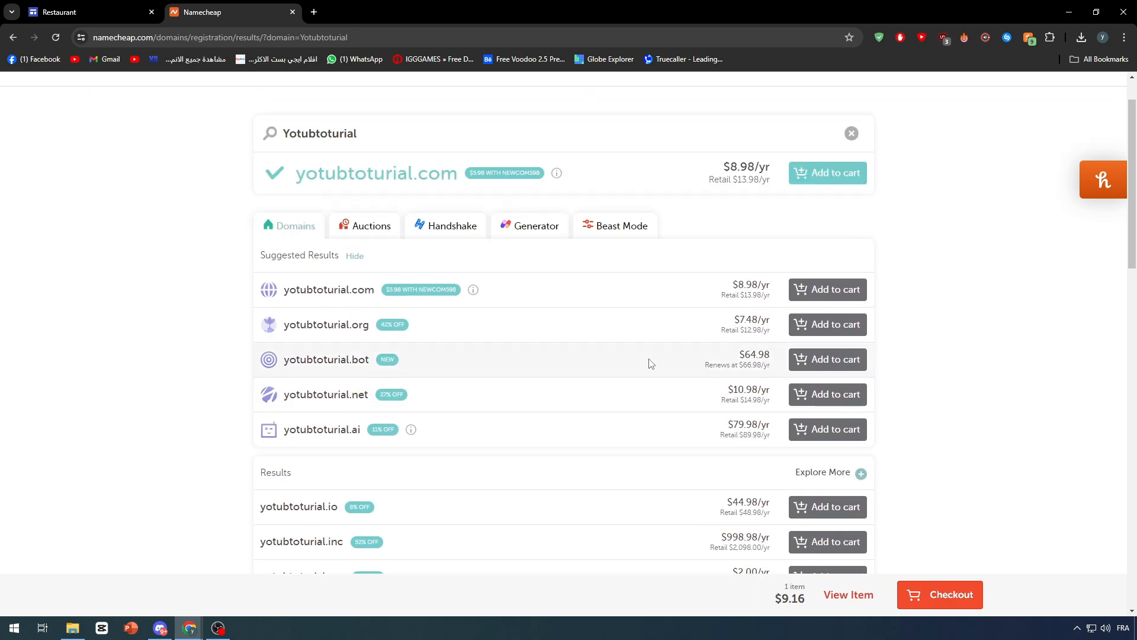
{"action": "scroll", "coordinate": [237, 282], "scroll_direction": "down", "scroll_amount": 7}
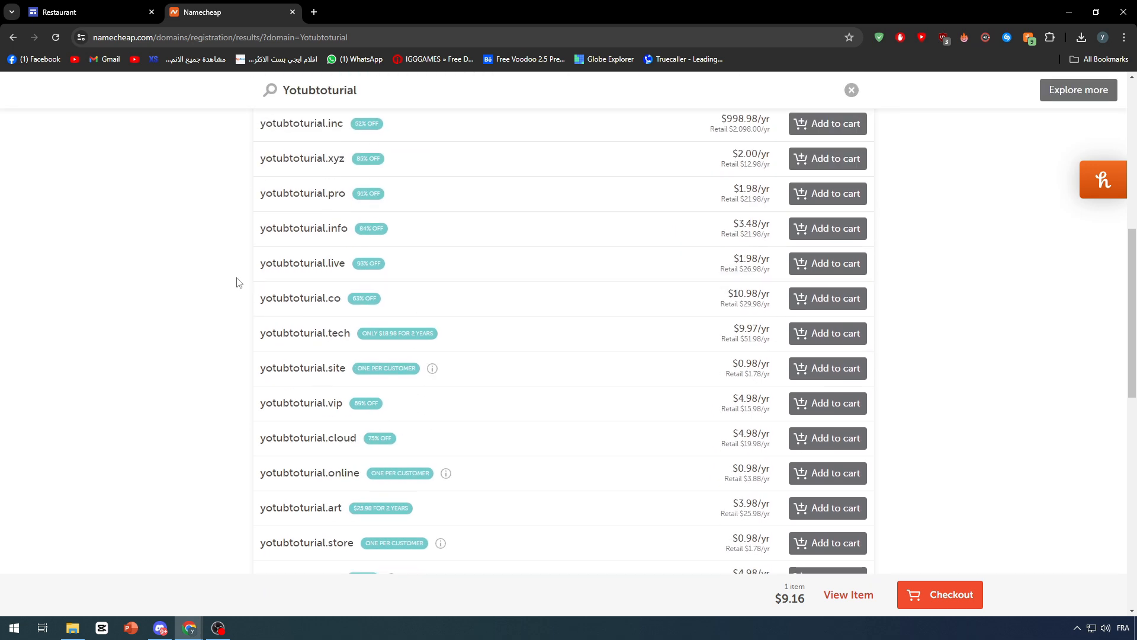
{"action": "scroll", "coordinate": [237, 282], "scroll_direction": "up", "scroll_amount": 5}
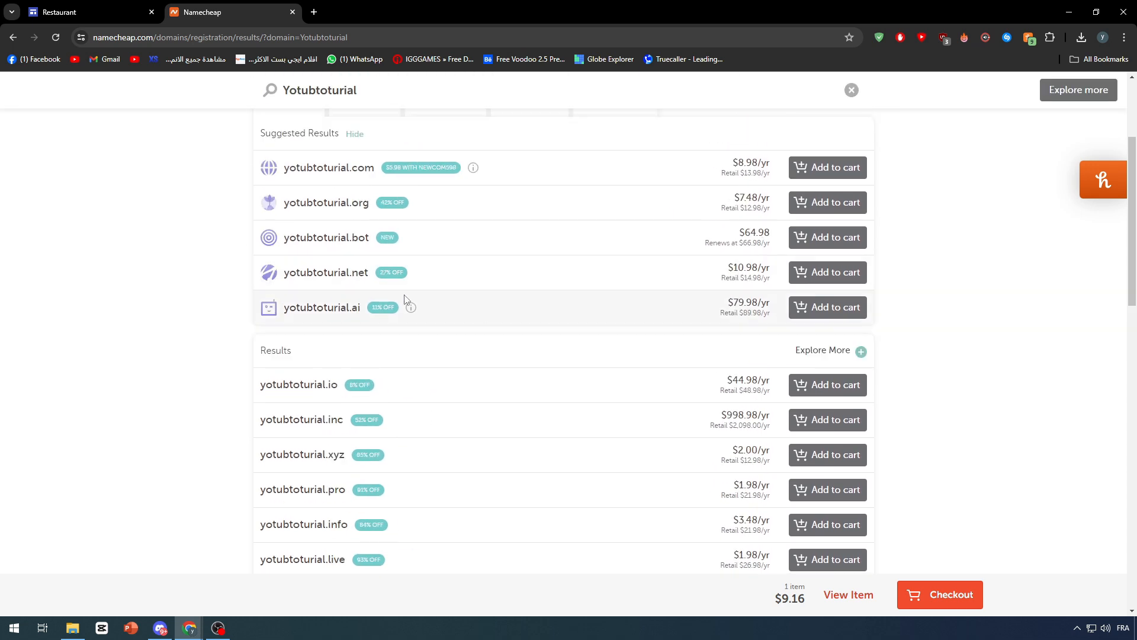
{"action": "scroll", "coordinate": [356, 314], "scroll_direction": "down", "scroll_amount": 1}
{"action": "scroll", "coordinate": [361, 294], "scroll_direction": "up", "scroll_amount": 3}
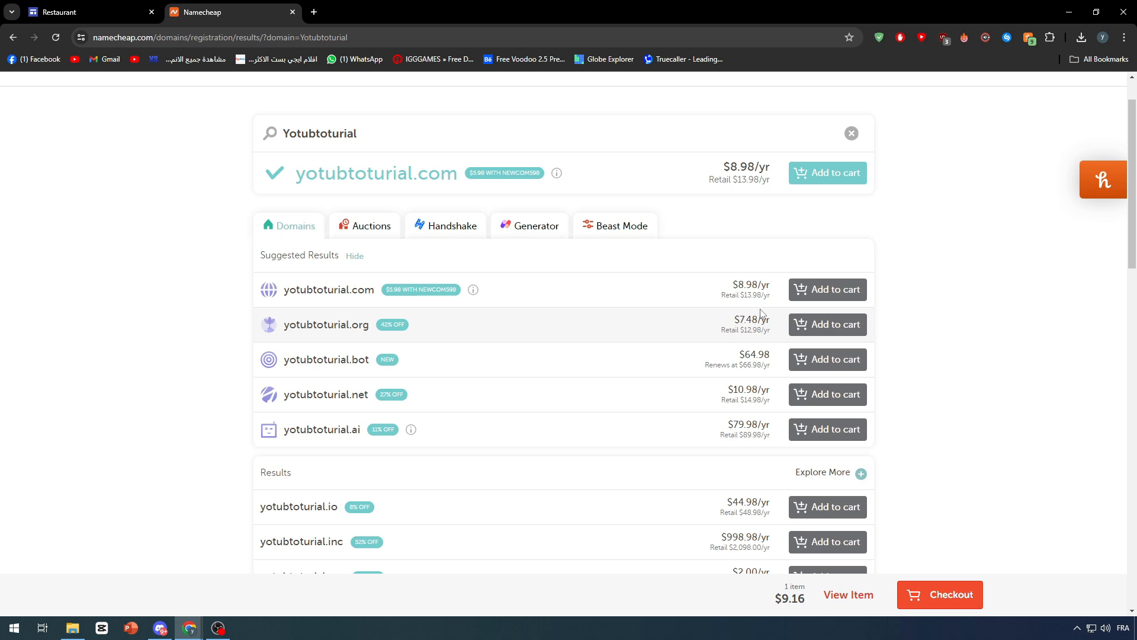
{"action": "scroll", "coordinate": [762, 314], "scroll_direction": "down", "scroll_amount": 6}
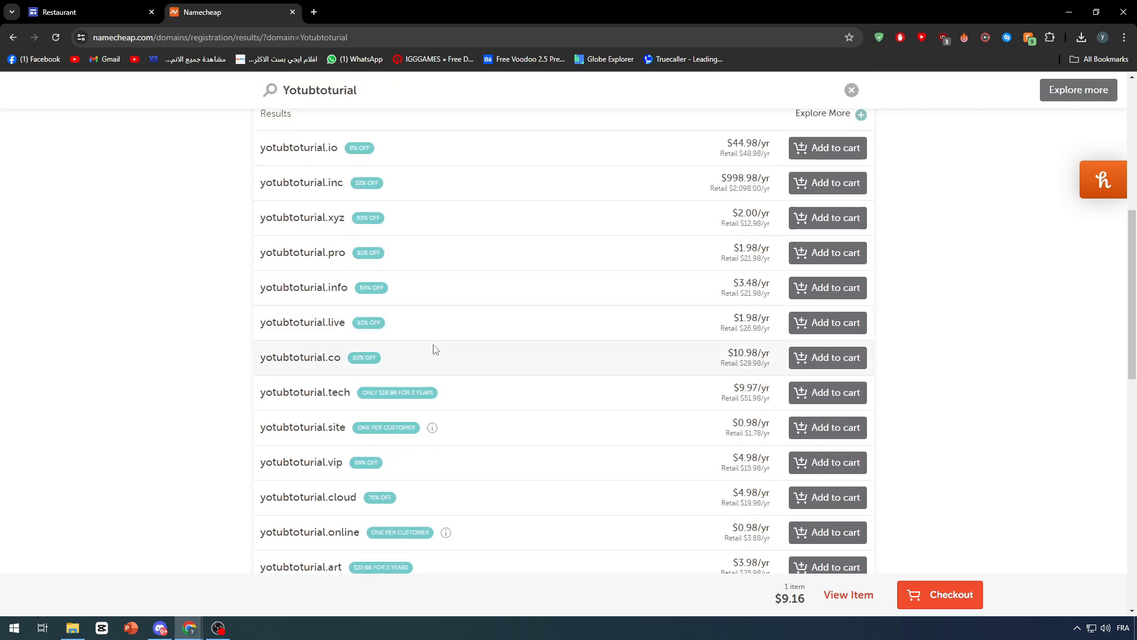
{"action": "scroll", "coordinate": [435, 350], "scroll_direction": "down", "scroll_amount": 2}
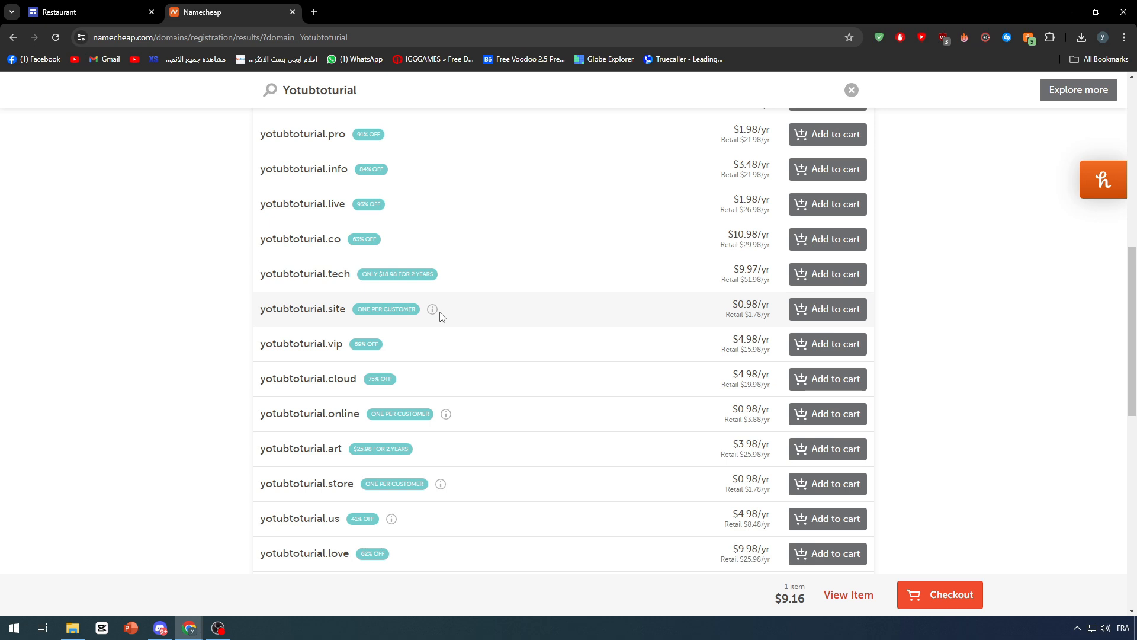
{"action": "scroll", "coordinate": [441, 315], "scroll_direction": "down", "scroll_amount": 3}
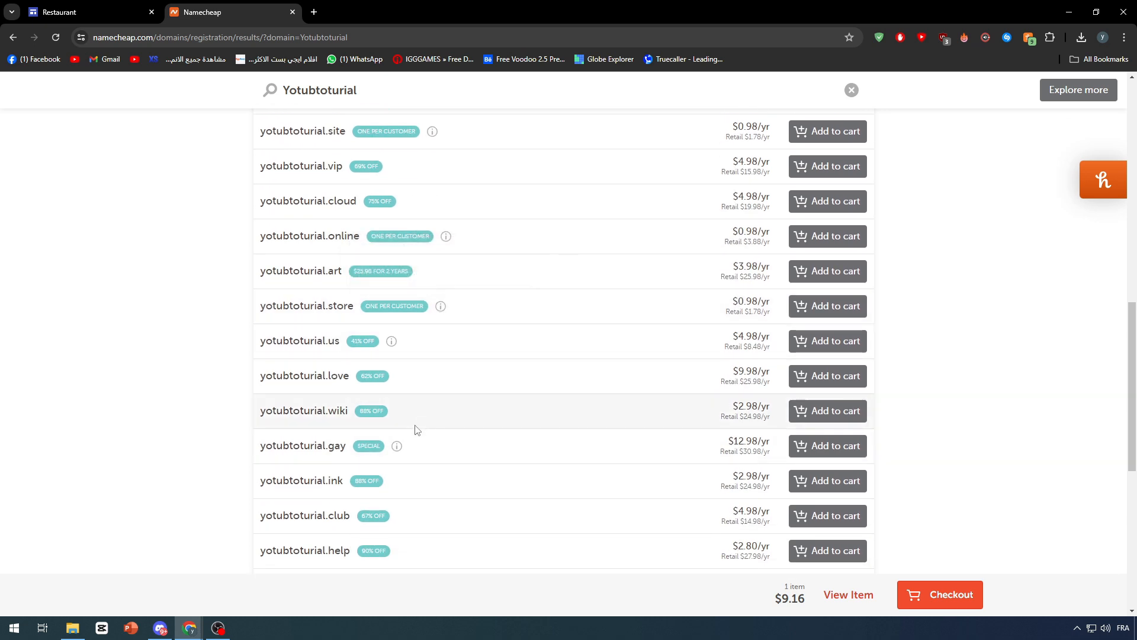
Open the Namecheap account dashboard, view the recently active domains, and return to the Restaurant site in Google Sites.
{"action": "scroll", "coordinate": [506, 415], "scroll_direction": "up", "scroll_amount": 3}
{"action": "scroll", "coordinate": [512, 413], "scroll_direction": "up", "scroll_amount": 1}
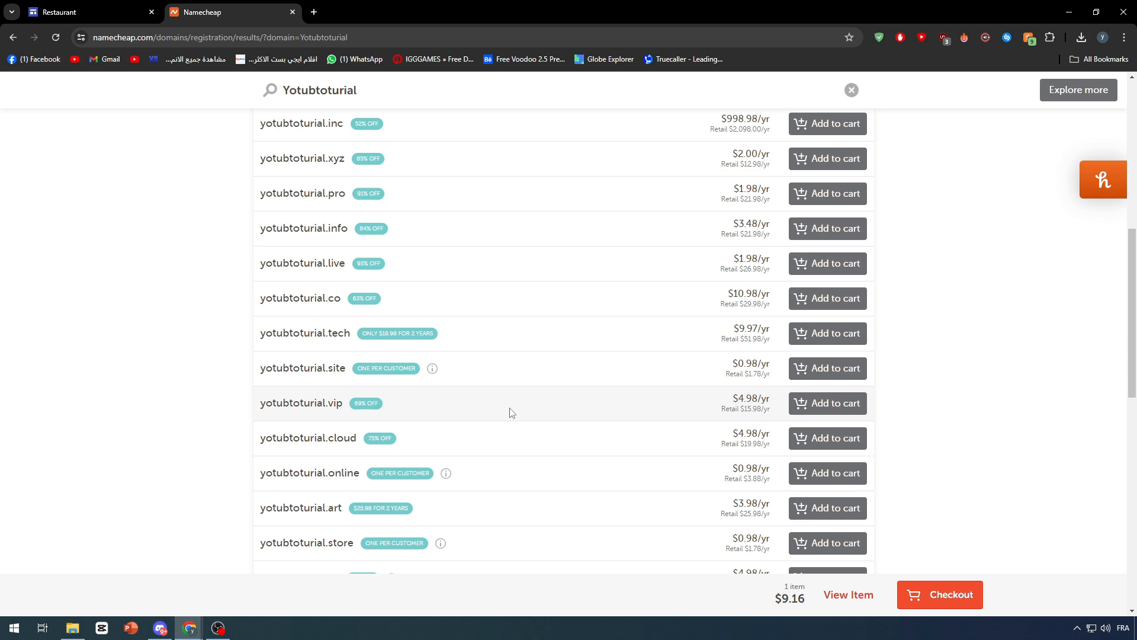
{"action": "scroll", "coordinate": [475, 368], "scroll_direction": "up", "scroll_amount": 8}
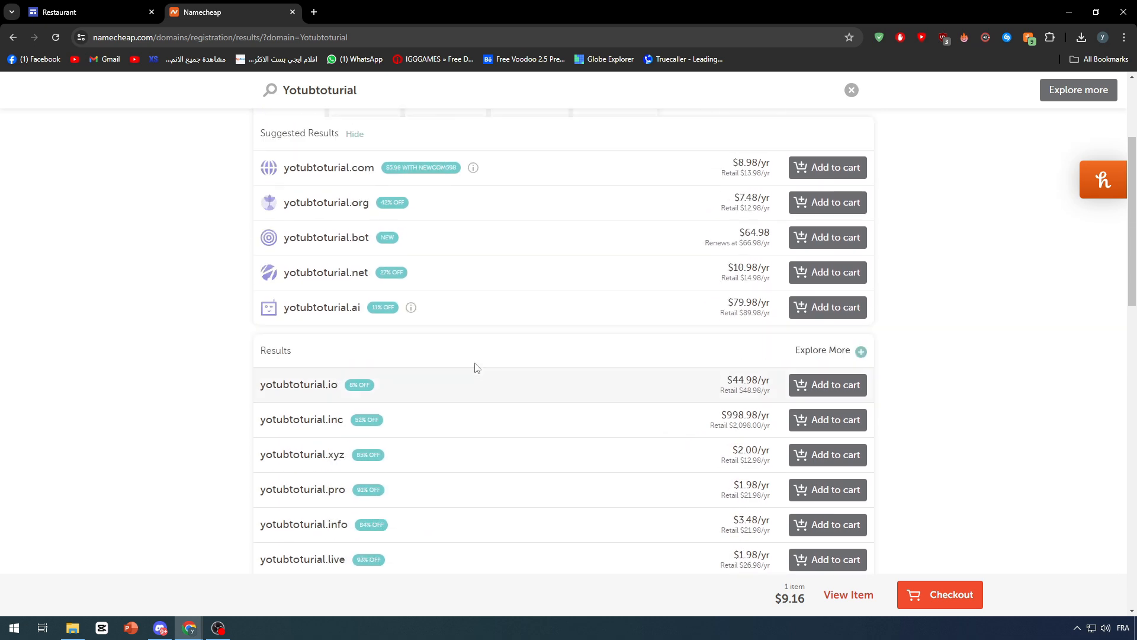
{"action": "mouse_move", "coordinate": [260, 85]}
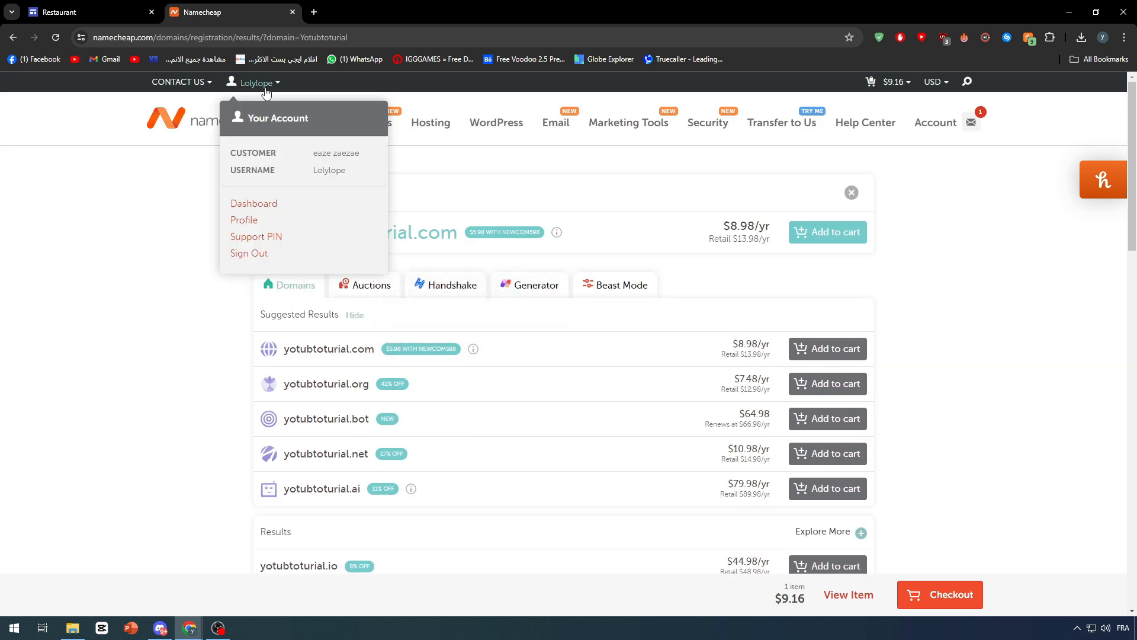
{"action": "left_click", "coordinate": [245, 209]}
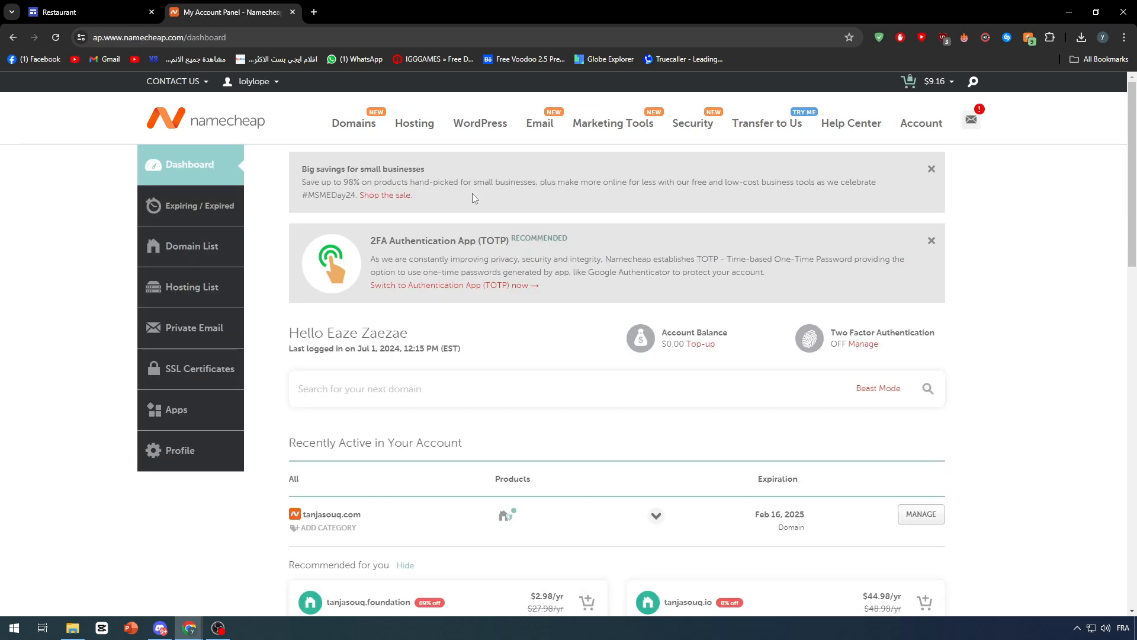
{"action": "scroll", "coordinate": [473, 197], "scroll_direction": "down", "scroll_amount": 4}
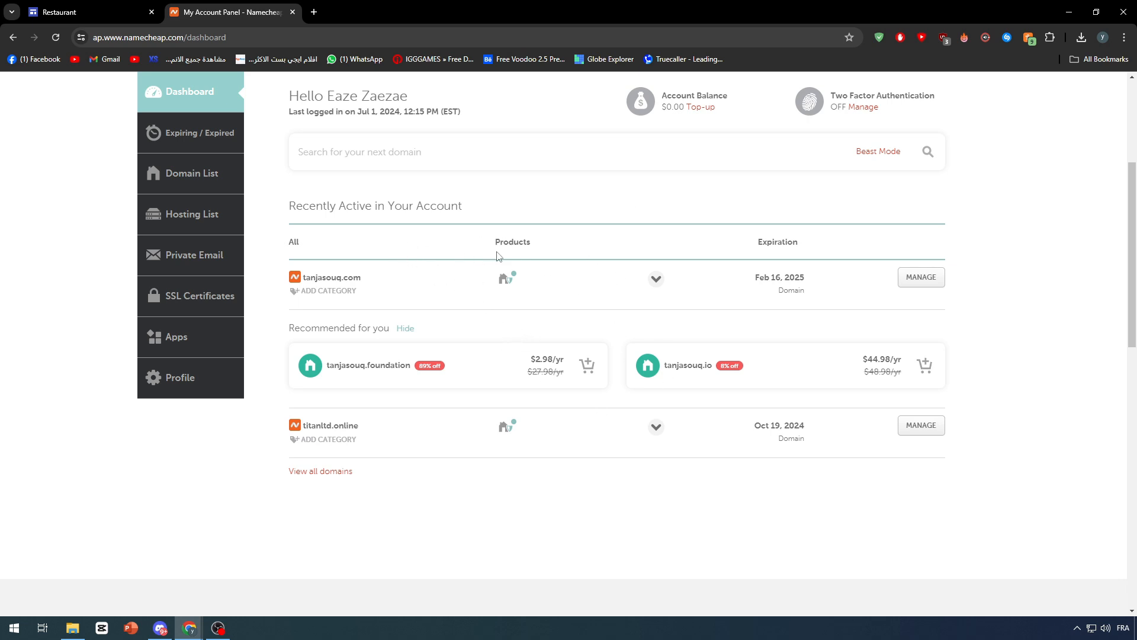
{"action": "left_click", "coordinate": [128, 9]}
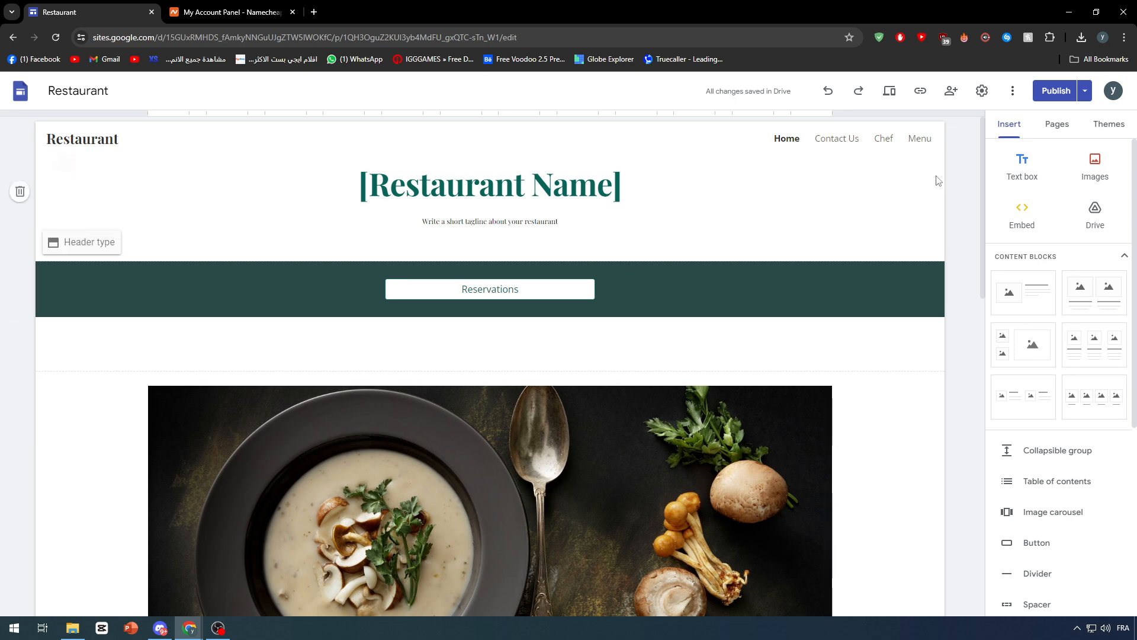
{"action": "left_click", "coordinate": [1056, 91]}
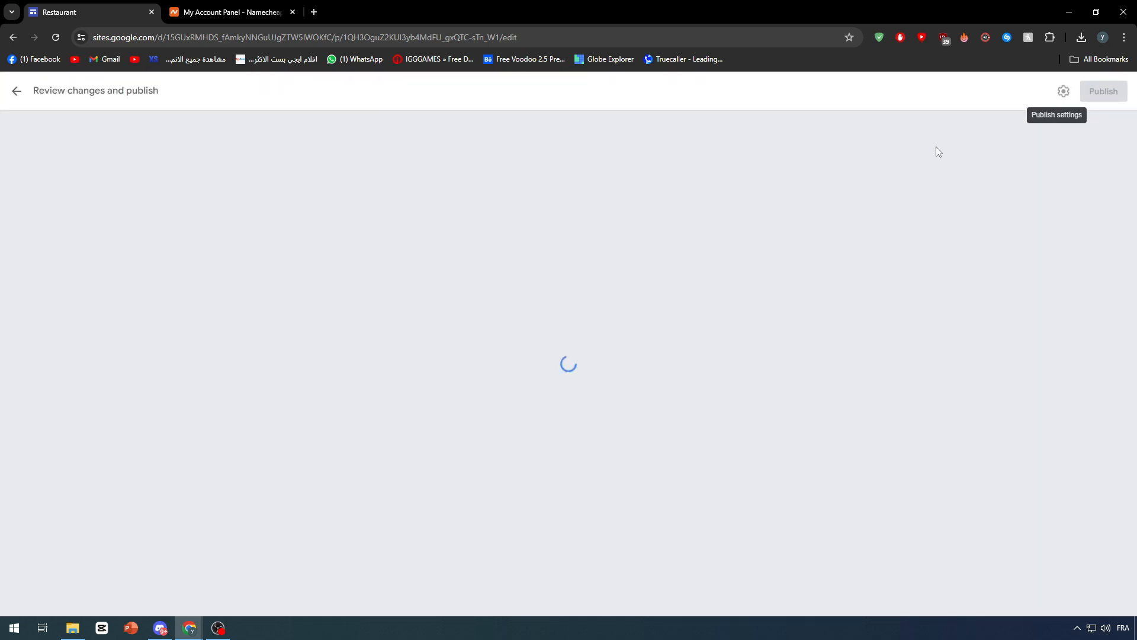
{"action": "left_click", "coordinate": [593, 367]}
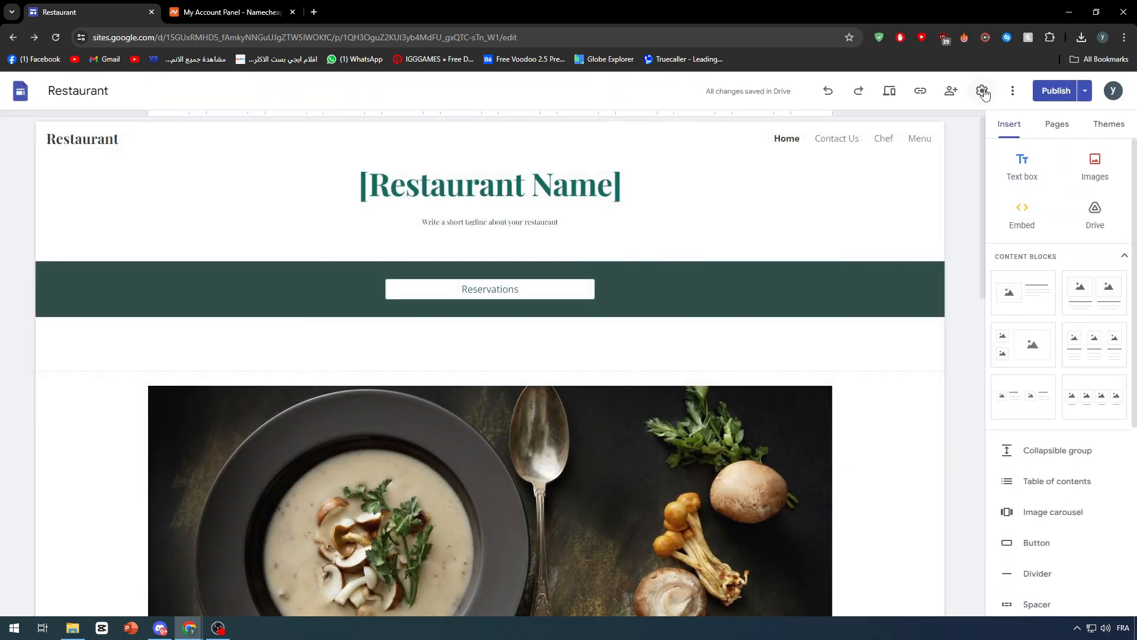
{"action": "left_click", "coordinate": [982, 90]}
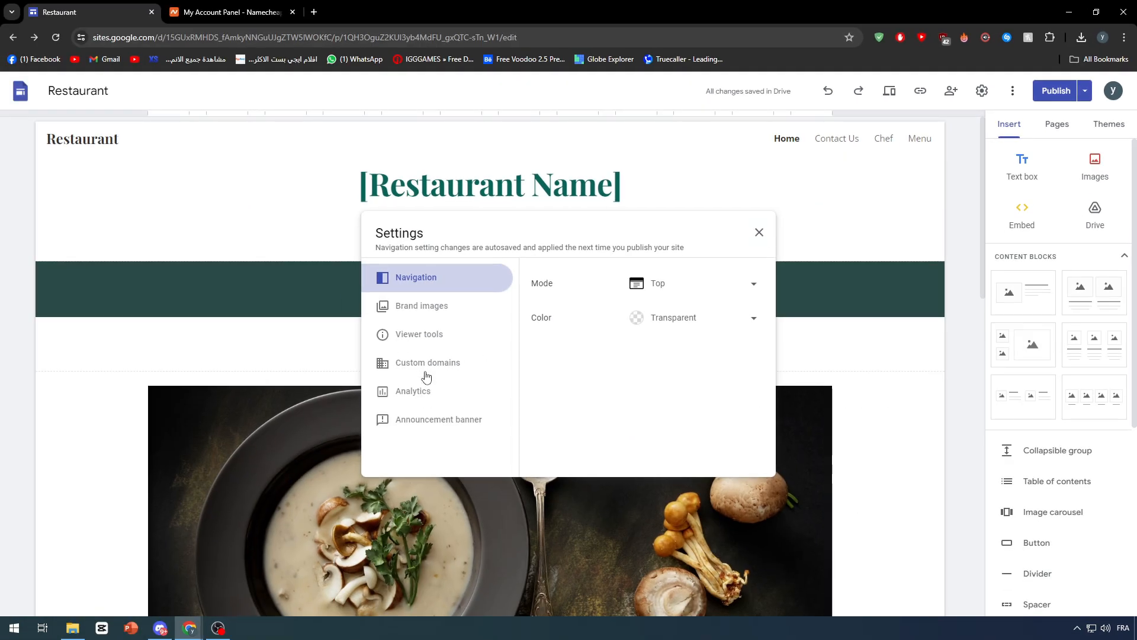
{"action": "left_click", "coordinate": [759, 233]}
{"action": "left_click", "coordinate": [1086, 91]}
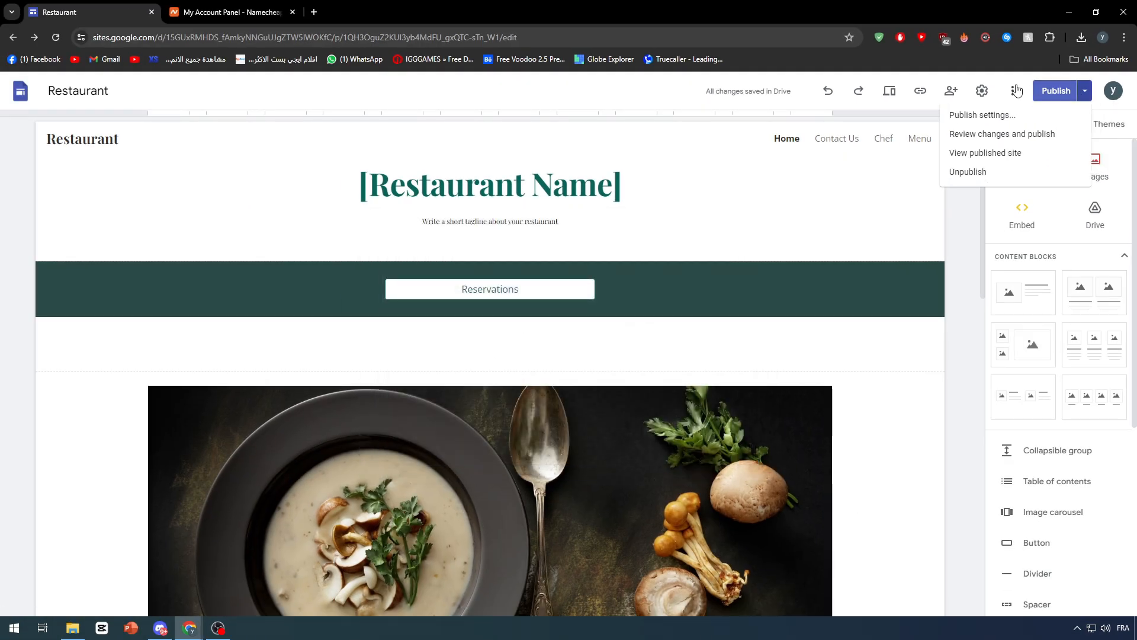
Start the custom domain setup from the Restaurant site's settings.
{"action": "left_click", "coordinate": [977, 102]}
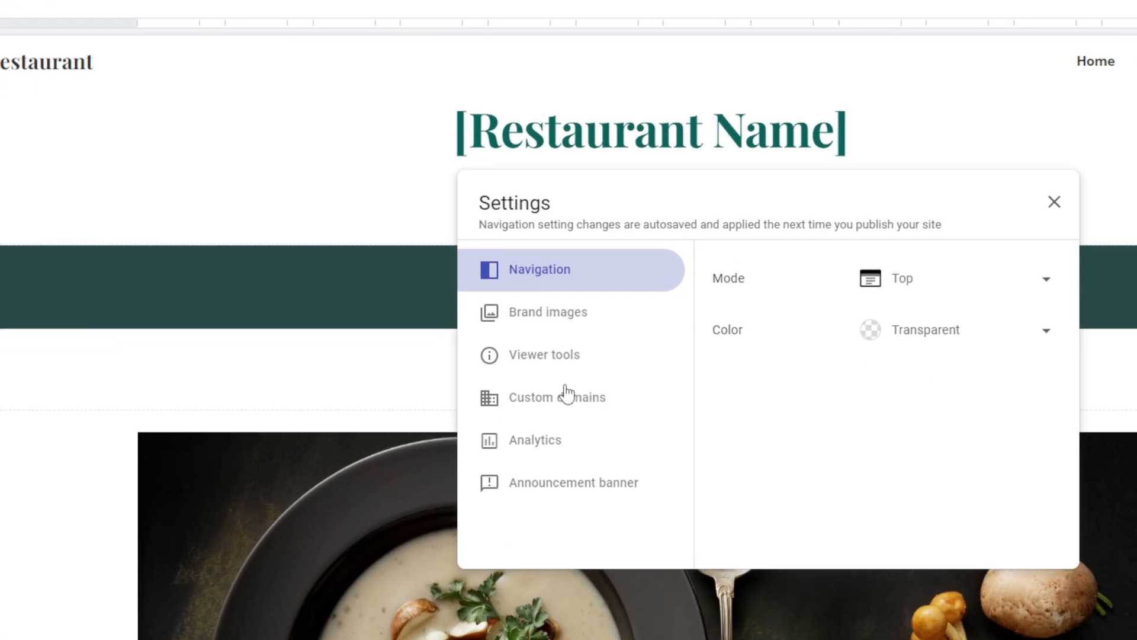
{"action": "left_click", "coordinate": [435, 364]}
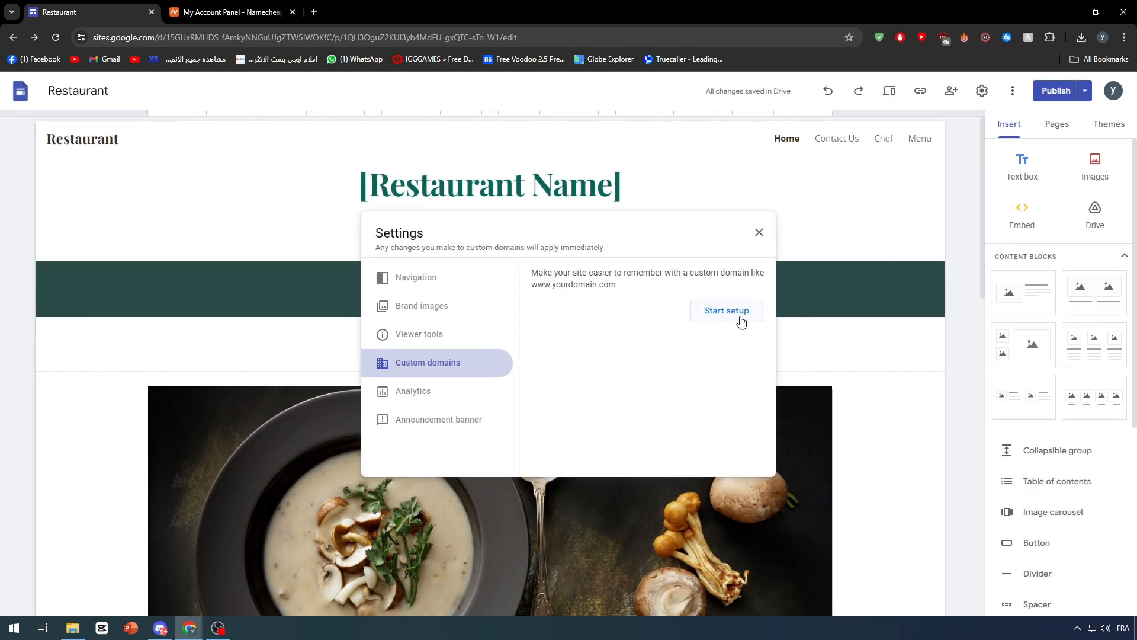
{"action": "left_click", "coordinate": [915, 243]}
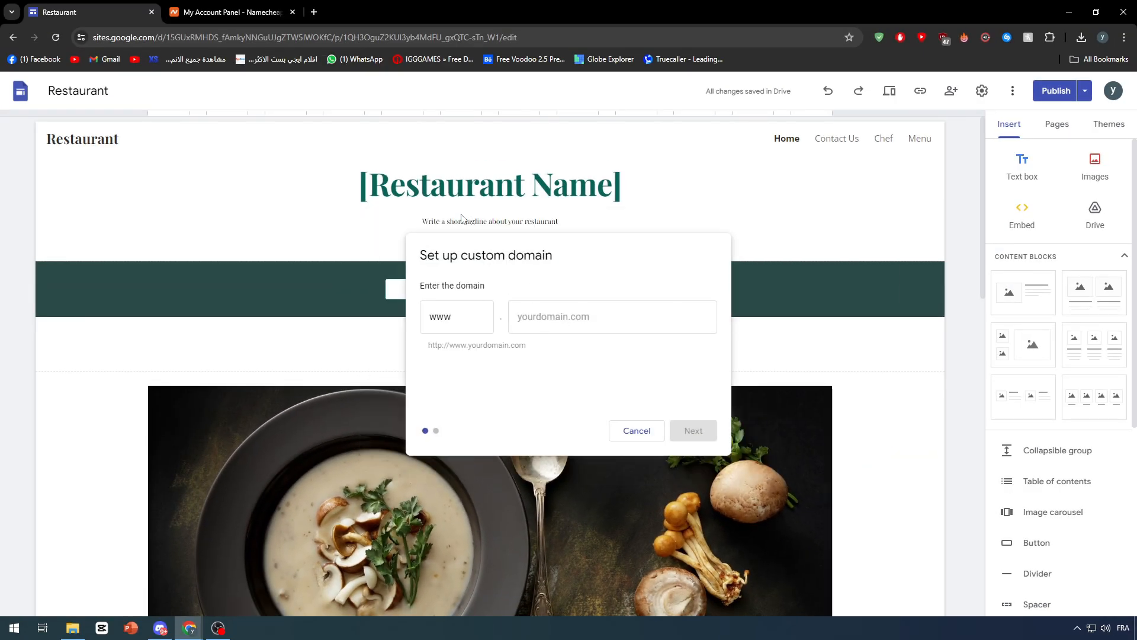
Copy tanjasouq.com from the Namecheap dashboard and enter it as the site's custom domain with the www prefix.
{"action": "left_click", "coordinate": [237, 11]}
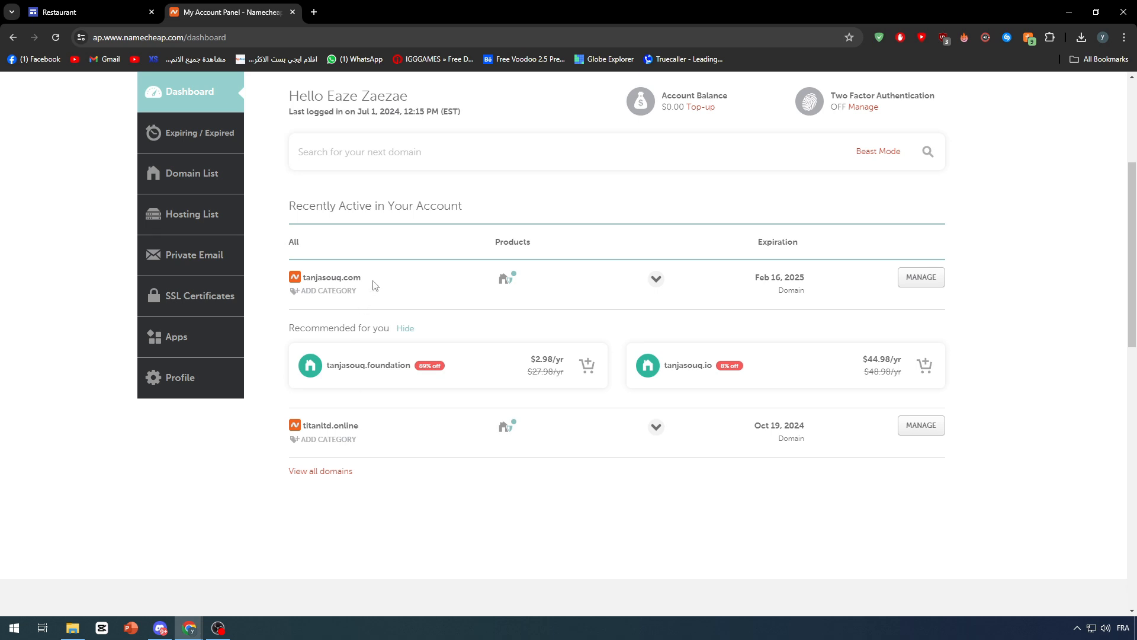
{"action": "left_click_drag", "start_coordinate": [371, 280], "coordinate": [302, 279]}
{"action": "key", "text": "ctrl+c"}
{"action": "left_click", "coordinate": [124, 10]}
{"action": "left_click", "coordinate": [545, 310]}
{"action": "key", "text": "ctrl+v"}
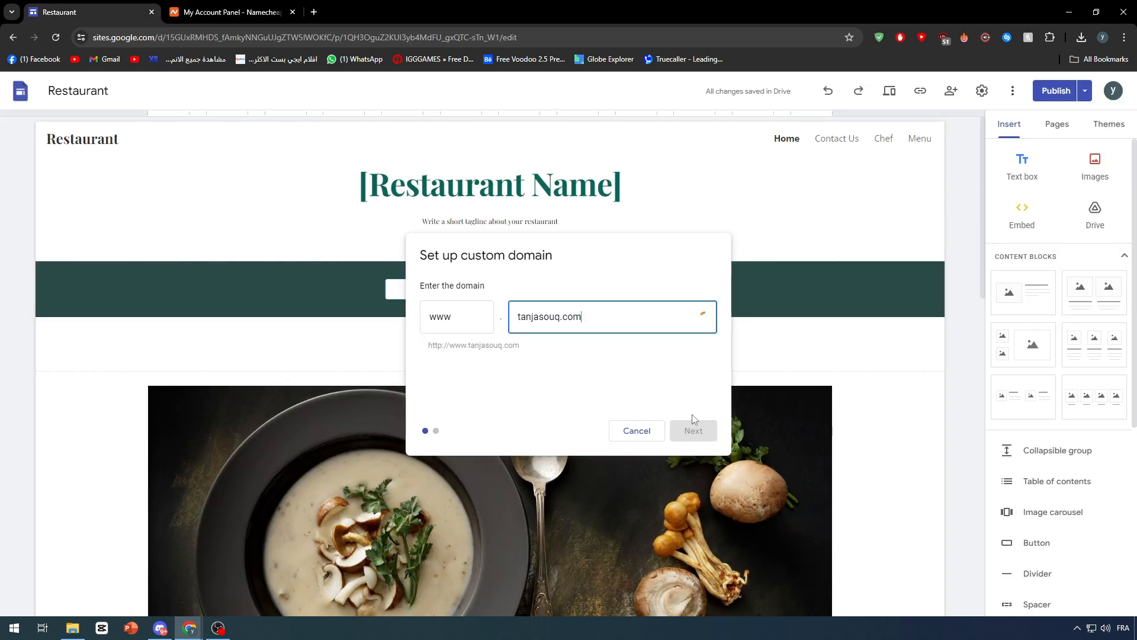
{"action": "left_click_drag", "start_coordinate": [429, 345], "coordinate": [518, 355]}
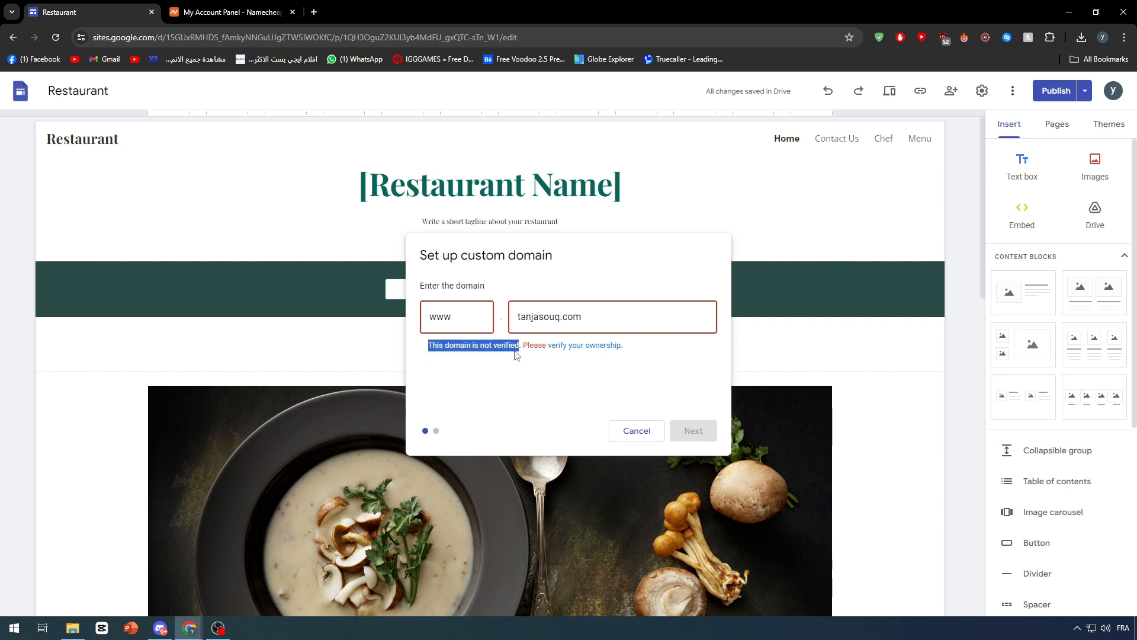
{"action": "left_click", "coordinate": [535, 378]}
{"action": "left_click", "coordinate": [570, 346]}
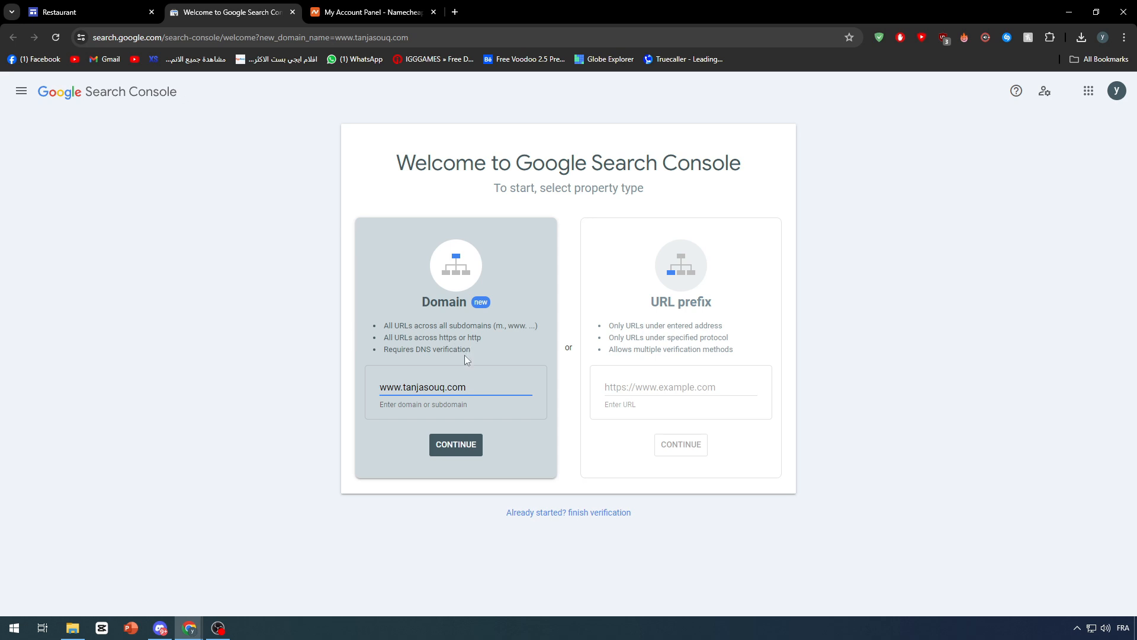
{"action": "left_click", "coordinate": [450, 444]}
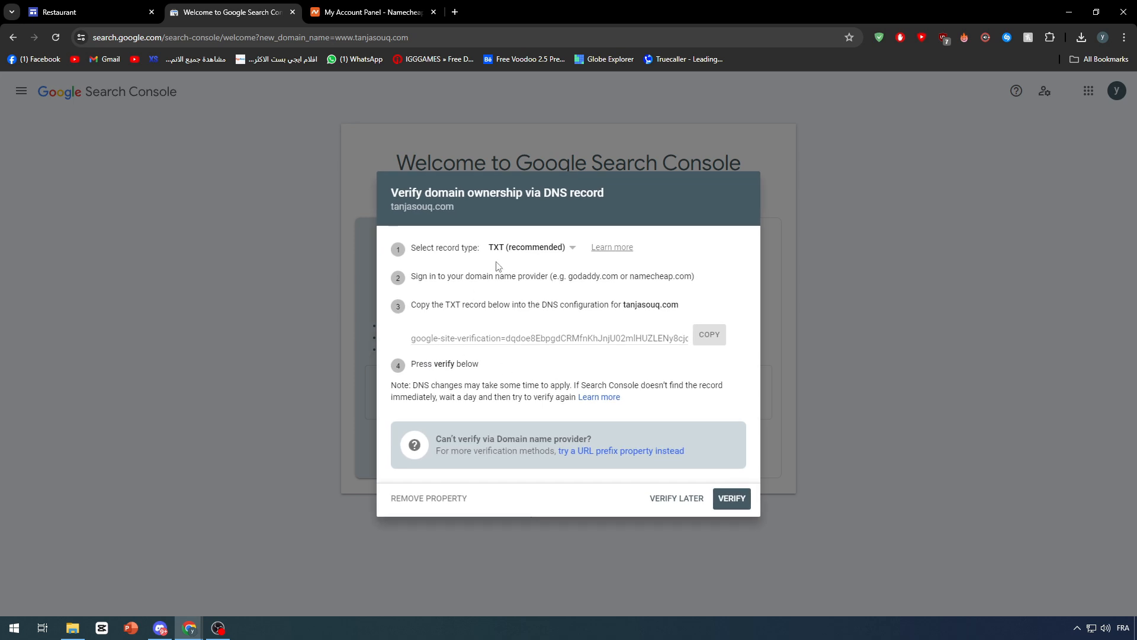
Set the DNS record type for verifying the domain's ownership to CNAME.
{"action": "left_click_drag", "start_coordinate": [405, 192], "coordinate": [532, 194]}
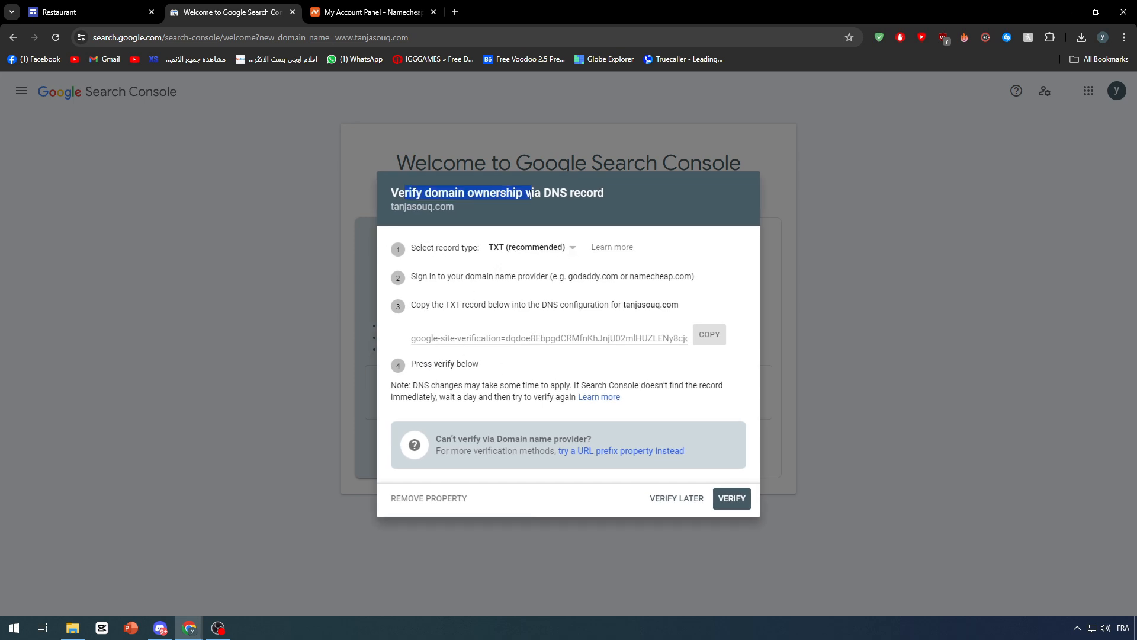
{"action": "left_click", "coordinate": [508, 215]}
{"action": "left_click", "coordinate": [543, 250]}
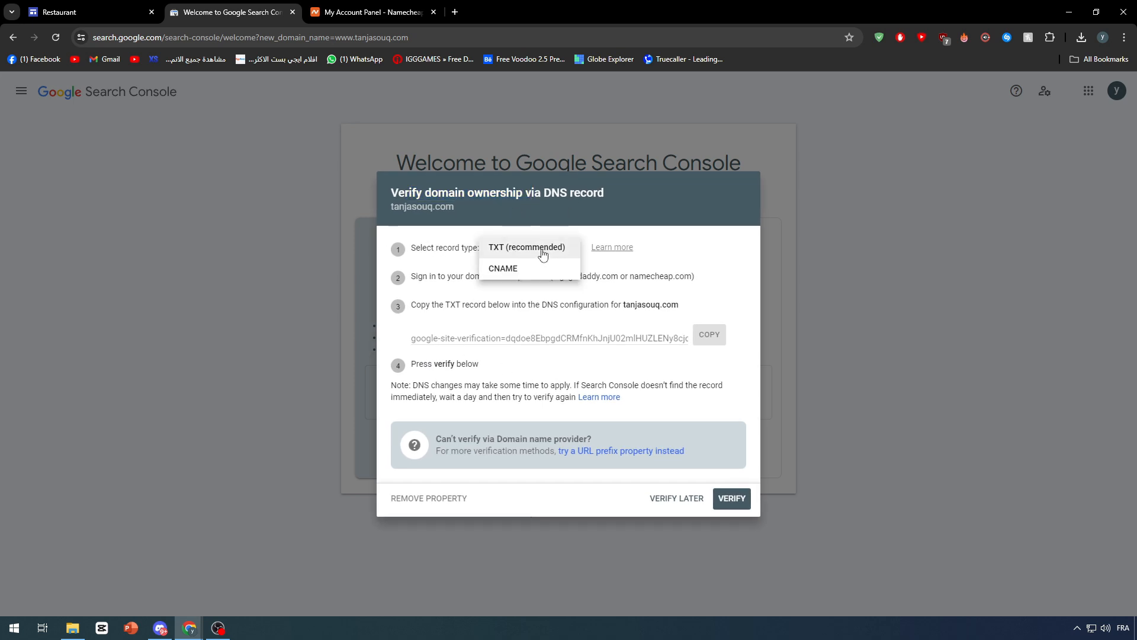
{"action": "left_click", "coordinate": [517, 249]}
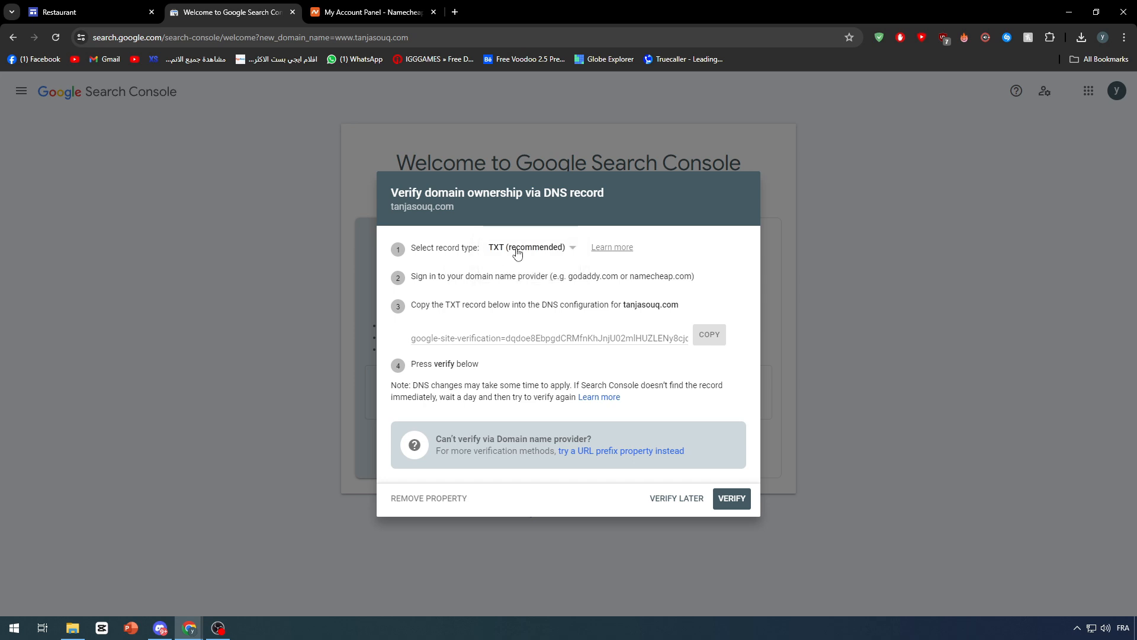
{"action": "left_click", "coordinate": [518, 251]}
{"action": "left_click", "coordinate": [503, 269]}
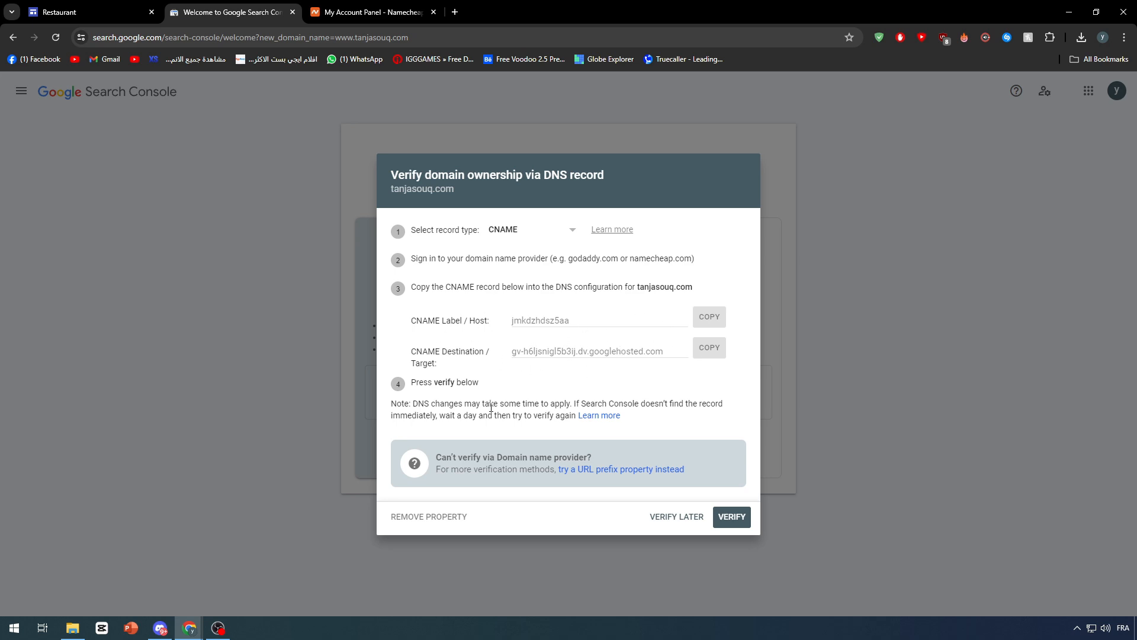
Switch to Namecheap and open the Advanced DNS settings for managing tanjasouq.com.
{"action": "left_click", "coordinate": [389, 7]}
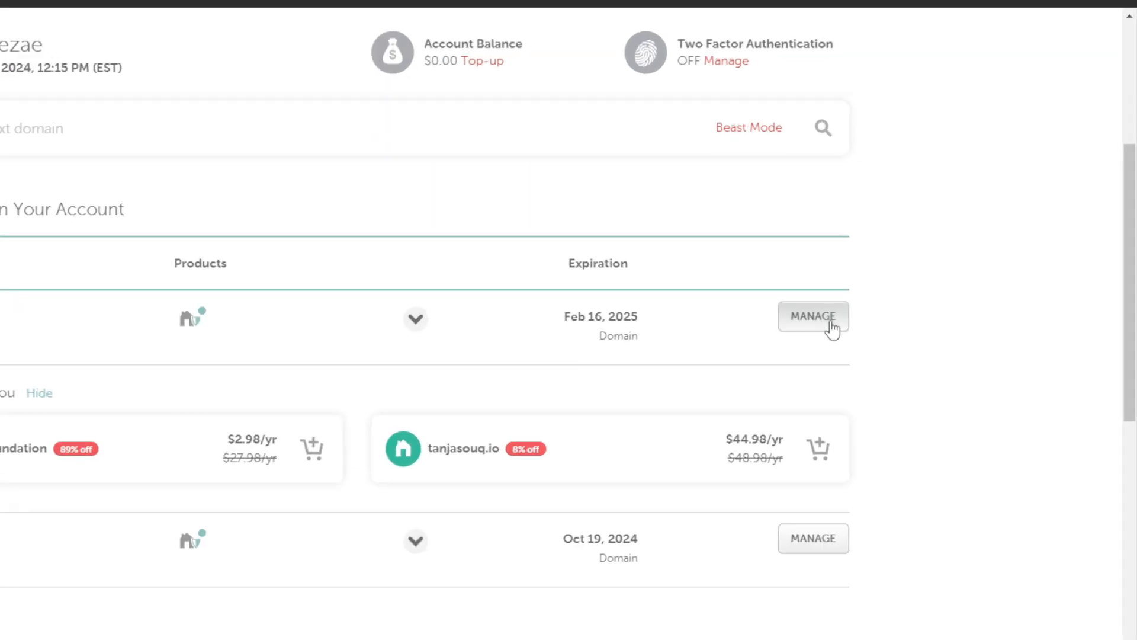
{"action": "left_click", "coordinate": [934, 283]}
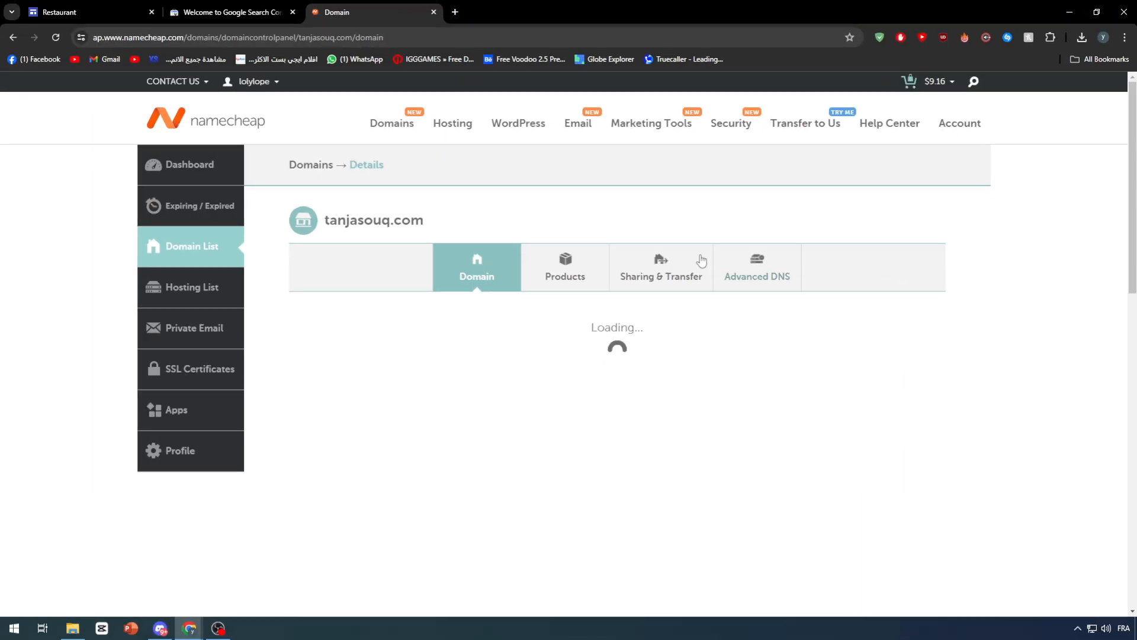
{"action": "scroll", "coordinate": [460, 355], "scroll_direction": "down", "scroll_amount": 3}
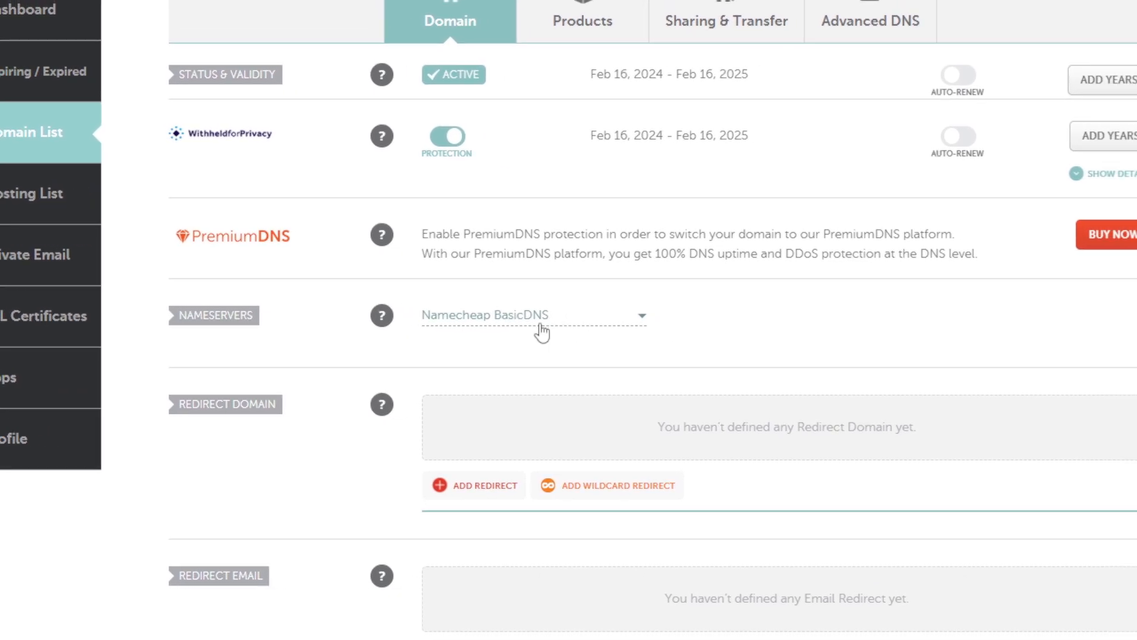
{"action": "scroll", "coordinate": [808, 207], "scroll_direction": "up", "scroll_amount": 3}
{"action": "left_click", "coordinate": [871, 12]}
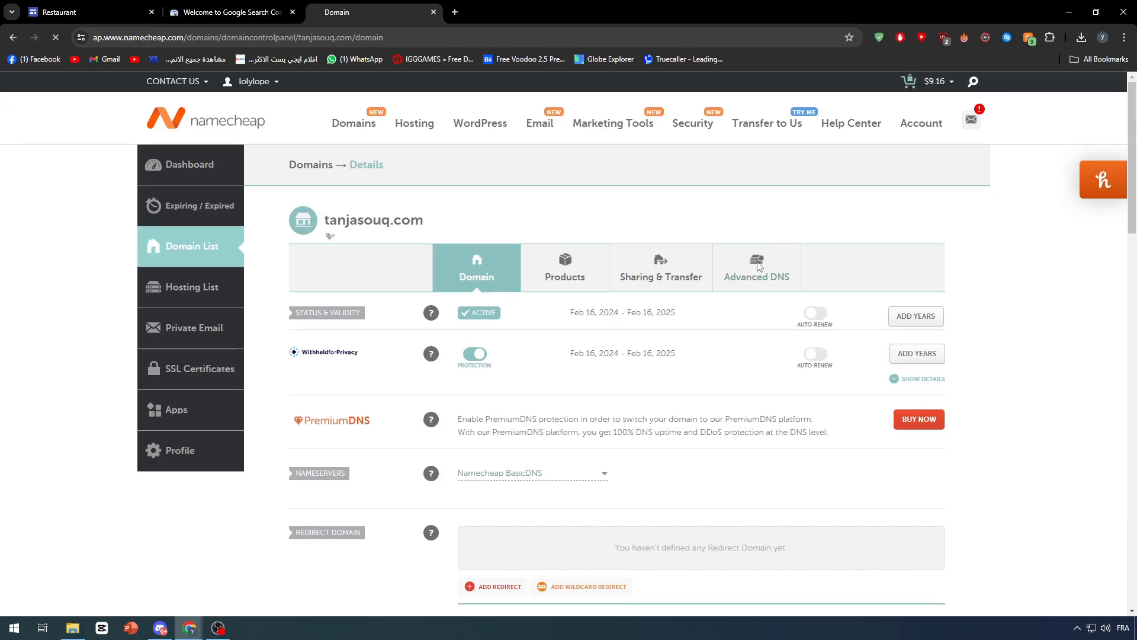
{"action": "left_click", "coordinate": [759, 266]}
{"action": "scroll", "coordinate": [711, 296], "scroll_direction": "down", "scroll_amount": 2}
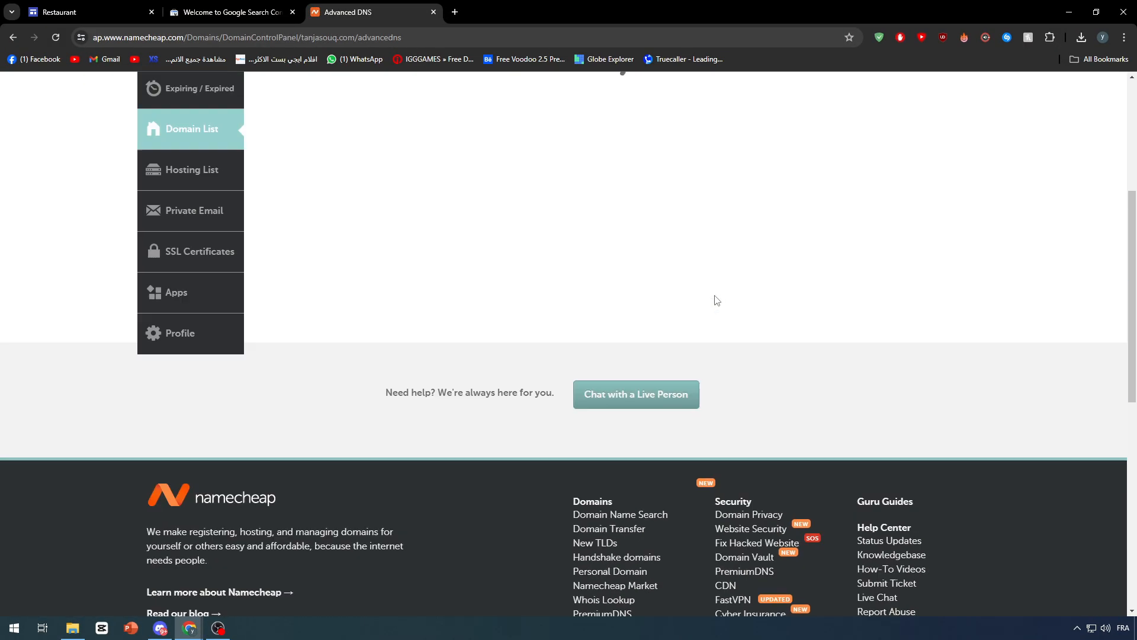
{"action": "scroll", "coordinate": [711, 293], "scroll_direction": "down", "scroll_amount": 2}
{"action": "scroll", "coordinate": [687, 267], "scroll_direction": "up", "scroll_amount": 2}
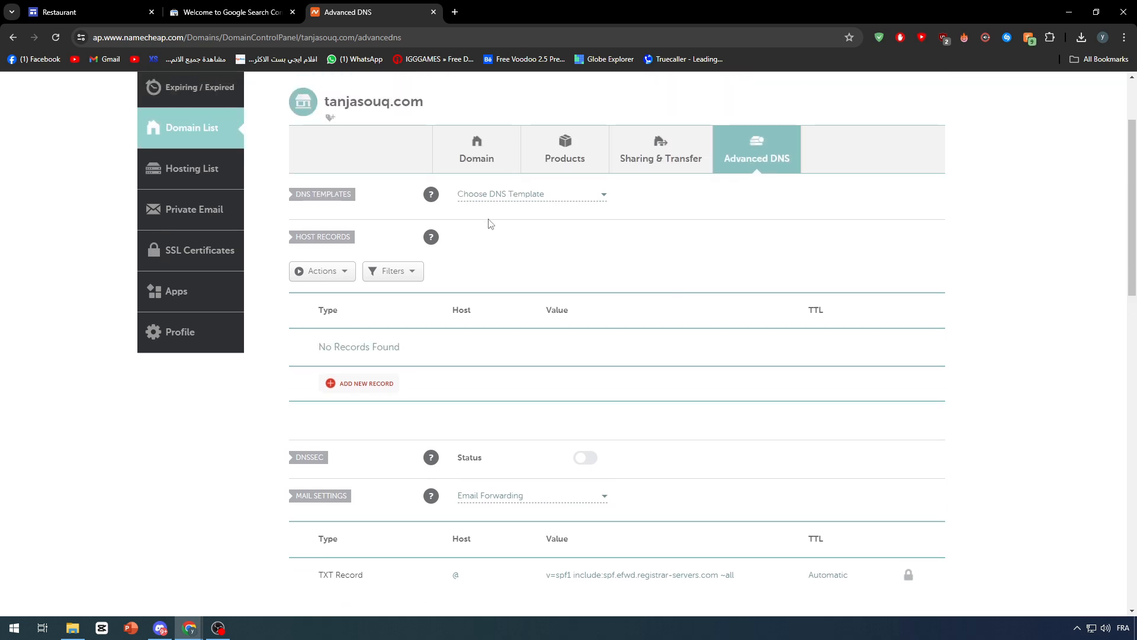
Add a new host record of type A Record for tanjasouq.com.
{"action": "left_click", "coordinate": [365, 388]}
{"action": "scroll", "coordinate": [359, 388], "scroll_direction": "down", "scroll_amount": 2}
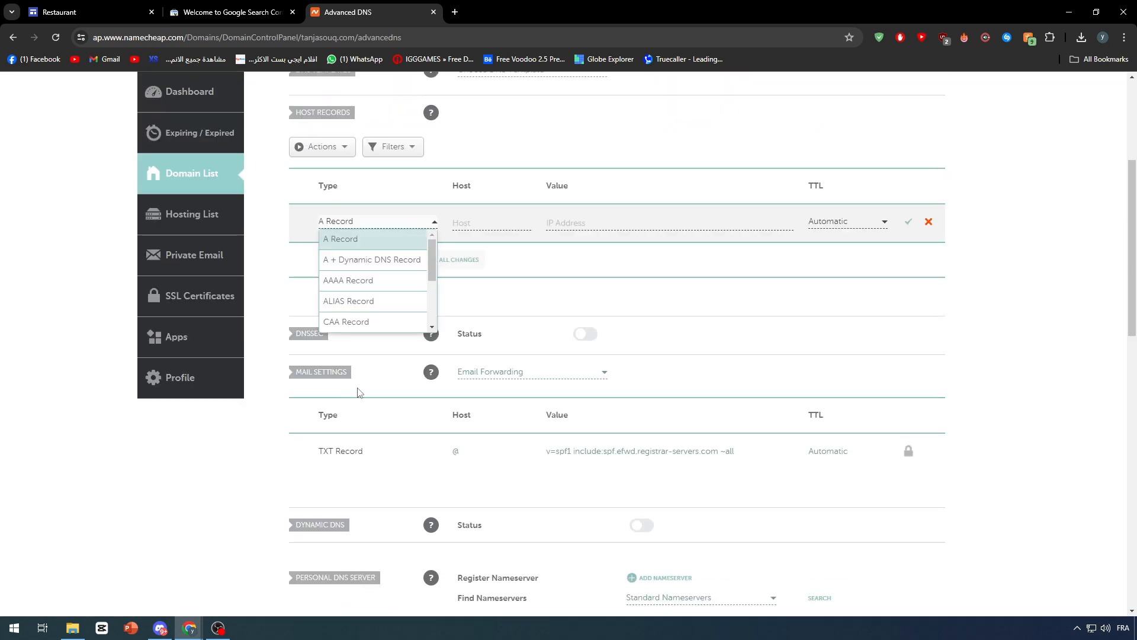
{"action": "left_click", "coordinate": [338, 243]}
{"action": "scroll", "coordinate": [341, 237], "scroll_direction": "up", "scroll_amount": 1}
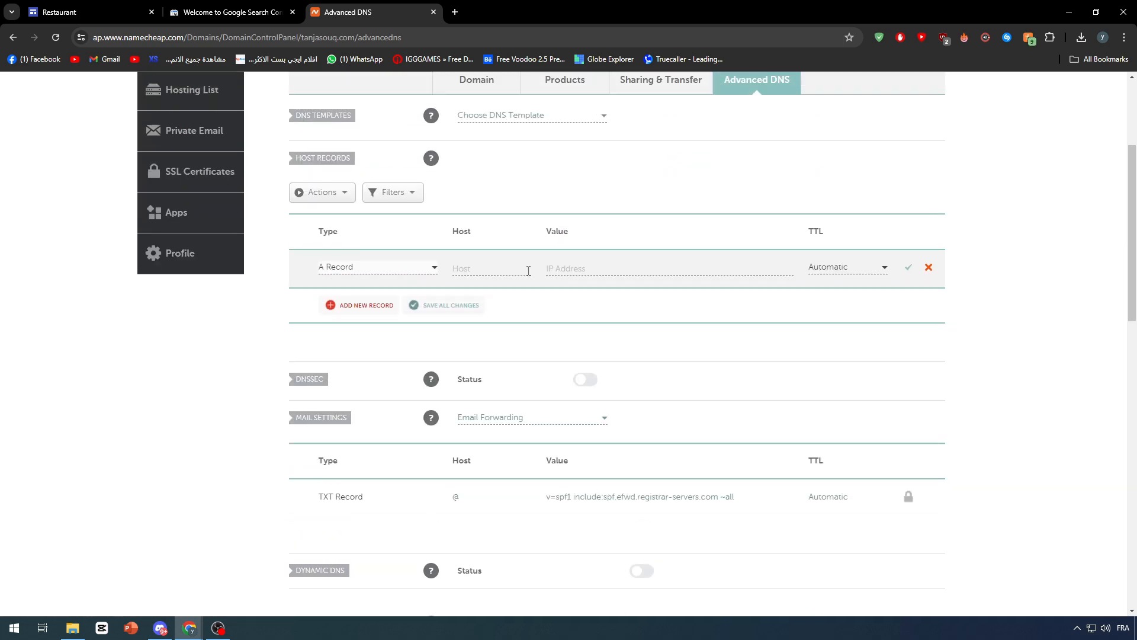
{"action": "scroll", "coordinate": [538, 254], "scroll_direction": "up", "scroll_amount": 1}
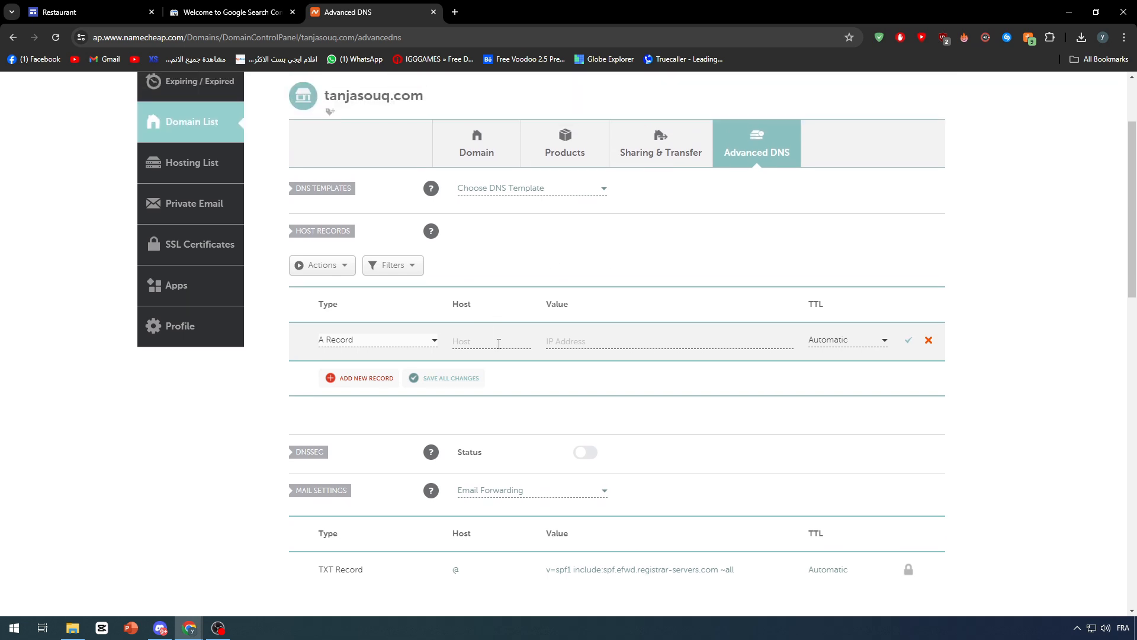
Copy the CNAME label from Google Search Console and paste this verification code as the new Namecheap record's host.
{"action": "left_click", "coordinate": [258, 12]}
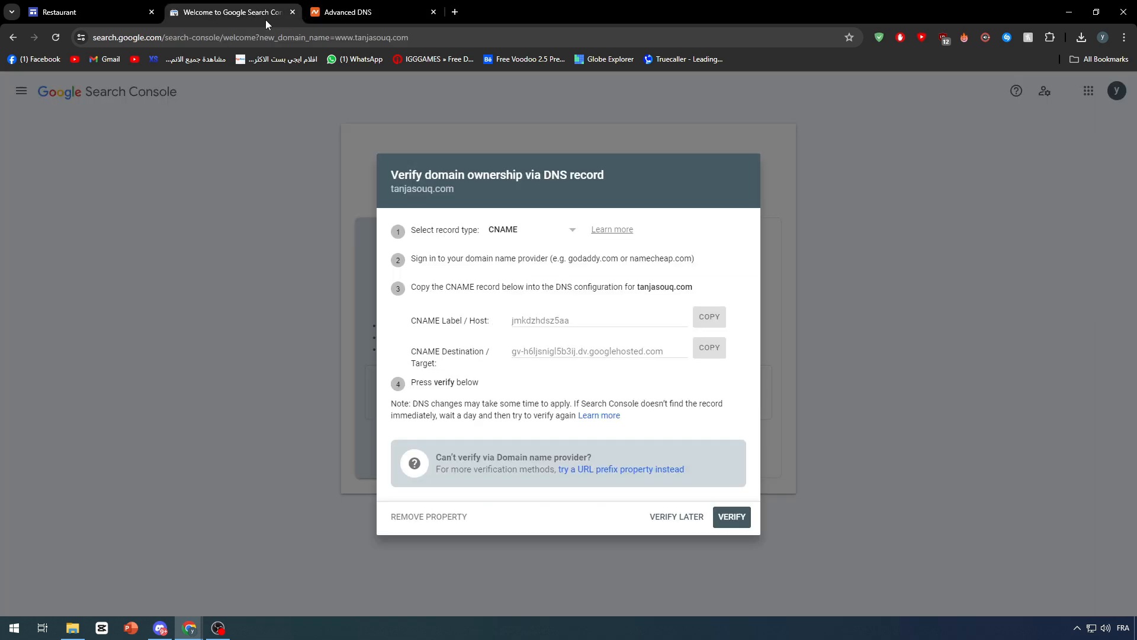
{"action": "left_click", "coordinate": [709, 316]}
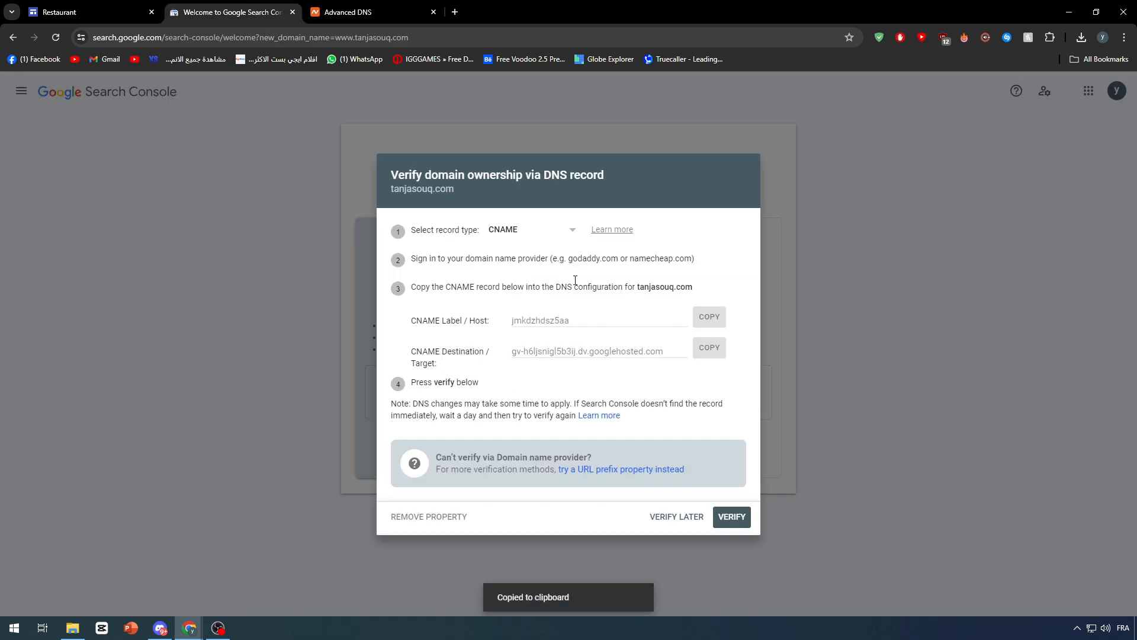
{"action": "left_click", "coordinate": [366, 13]}
{"action": "left_click", "coordinate": [471, 339]}
{"action": "key", "text": "ctrl+v"}
Copy the CNAME destination verification code from Google Search Console and paste it as the new Namecheap record's value.
{"action": "left_click", "coordinate": [258, 13]}
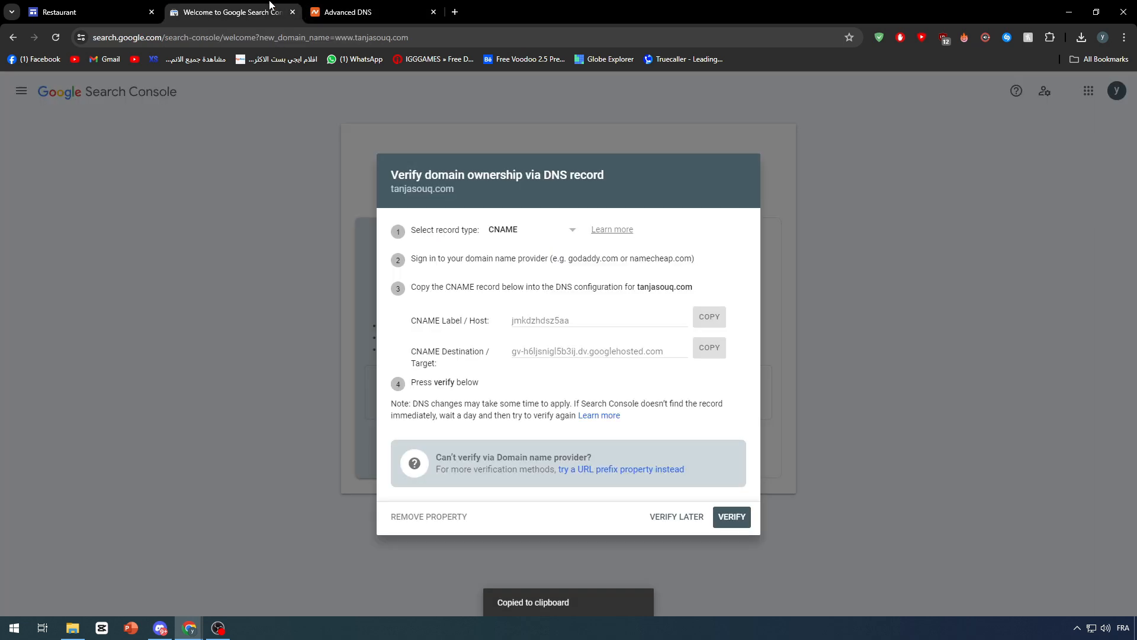
{"action": "left_click", "coordinate": [709, 347]}
{"action": "left_click", "coordinate": [366, 13]}
{"action": "left_click", "coordinate": [637, 342]}
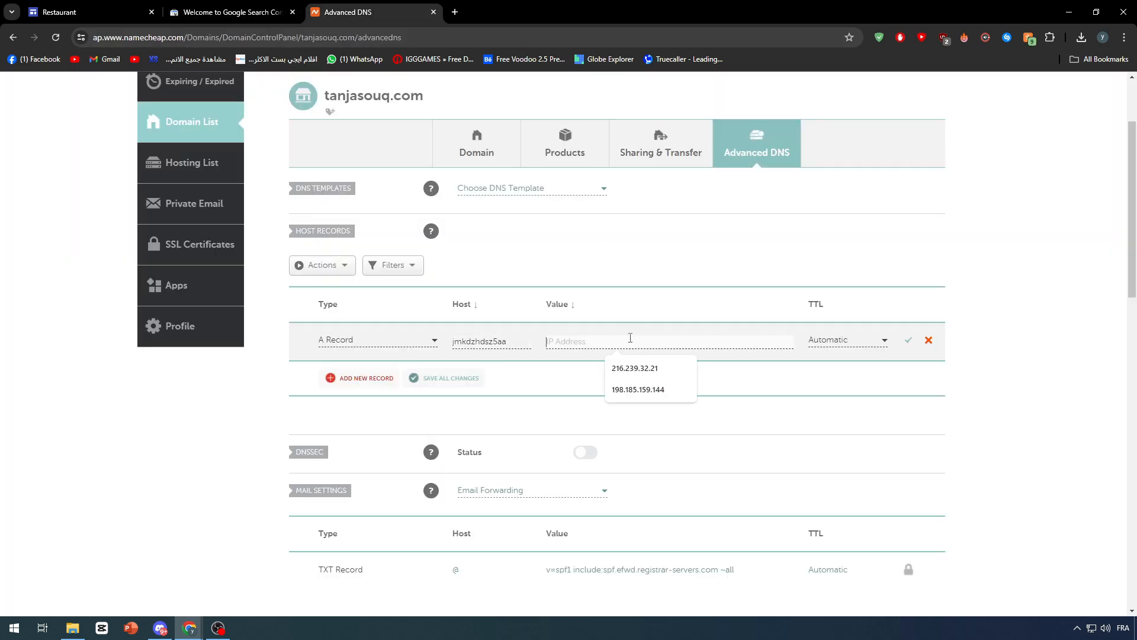
{"action": "key", "text": "ctrl+v"}
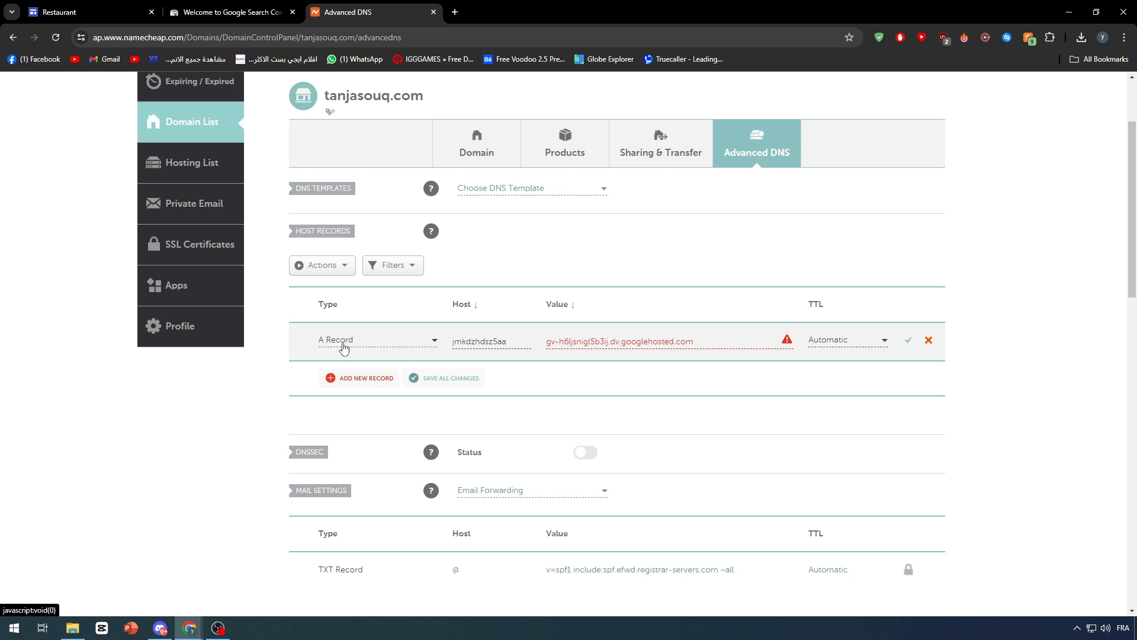
Change the type of the new Namecheap host record to CNAME Record.
{"action": "left_click", "coordinate": [282, 5]}
{"action": "key", "text": "ctrl+Tab"}
{"action": "left_click", "coordinate": [364, 339]}
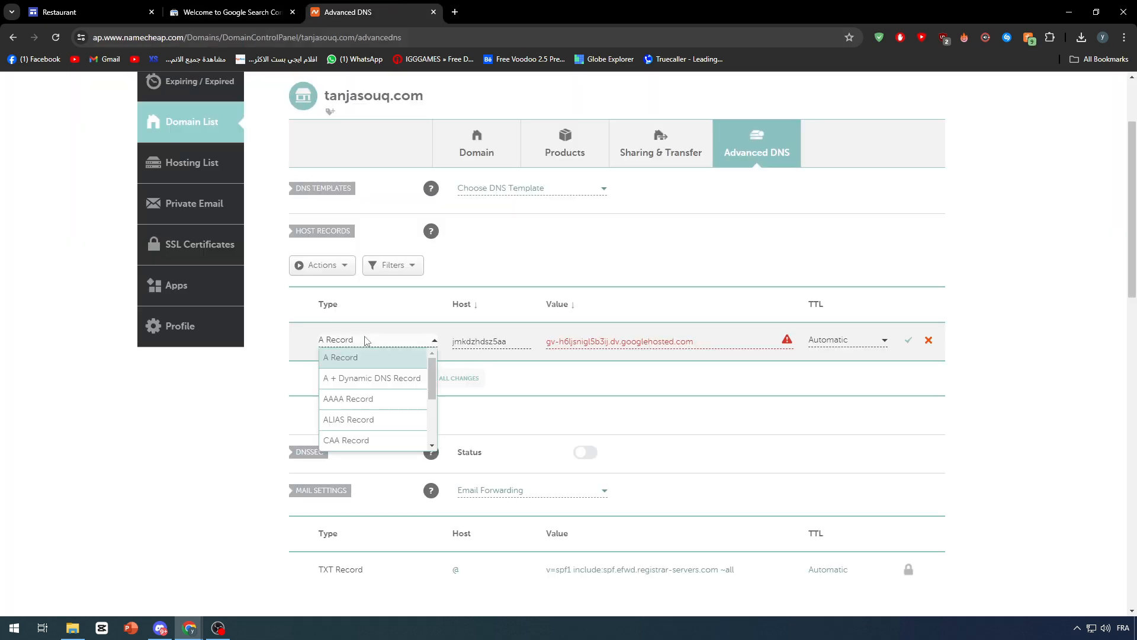
{"action": "scroll", "coordinate": [360, 424], "scroll_direction": "down", "scroll_amount": 1}
{"action": "left_click", "coordinate": [357, 409]}
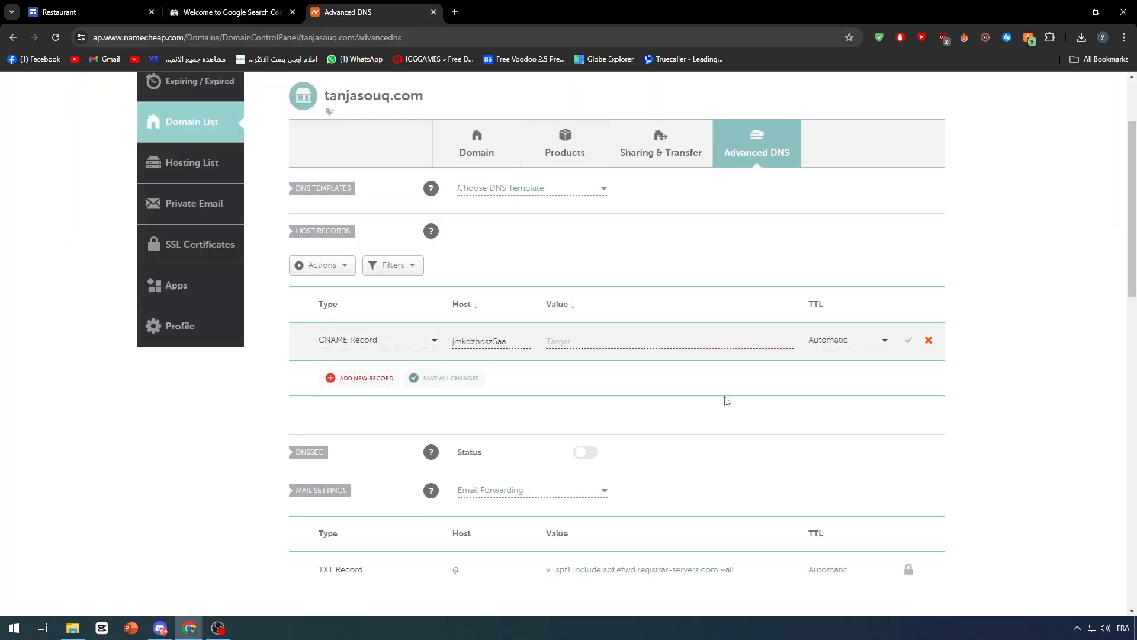
Paste the CNAME destination verification code as the record's target and save the host record.
{"action": "left_click", "coordinate": [666, 347]}
{"action": "key", "text": "ctrl+v"}
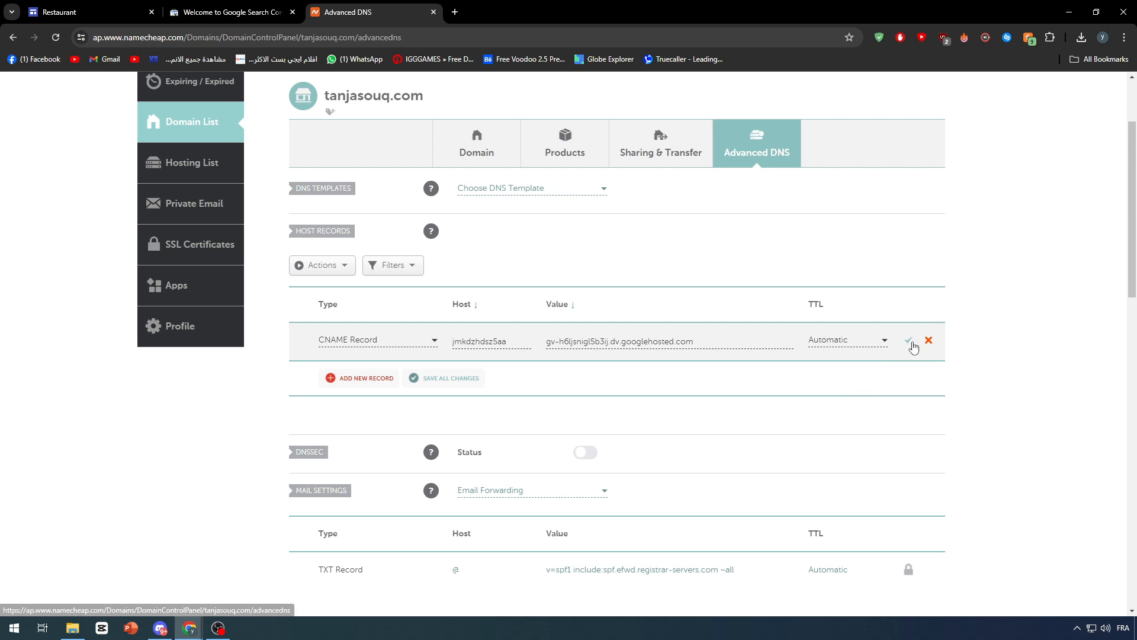
{"action": "key", "text": "Return"}
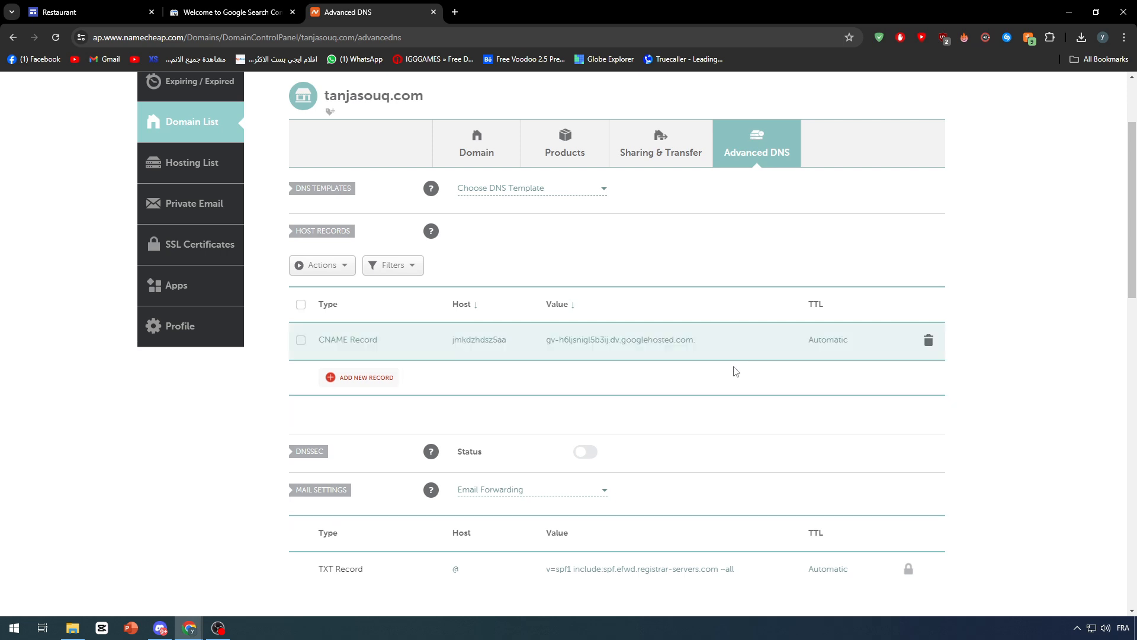
Switch to Google Search Console, try to verify ownership of tanjasouq.com through the CNAME record, and dismiss the response.
{"action": "left_click", "coordinate": [249, 13]}
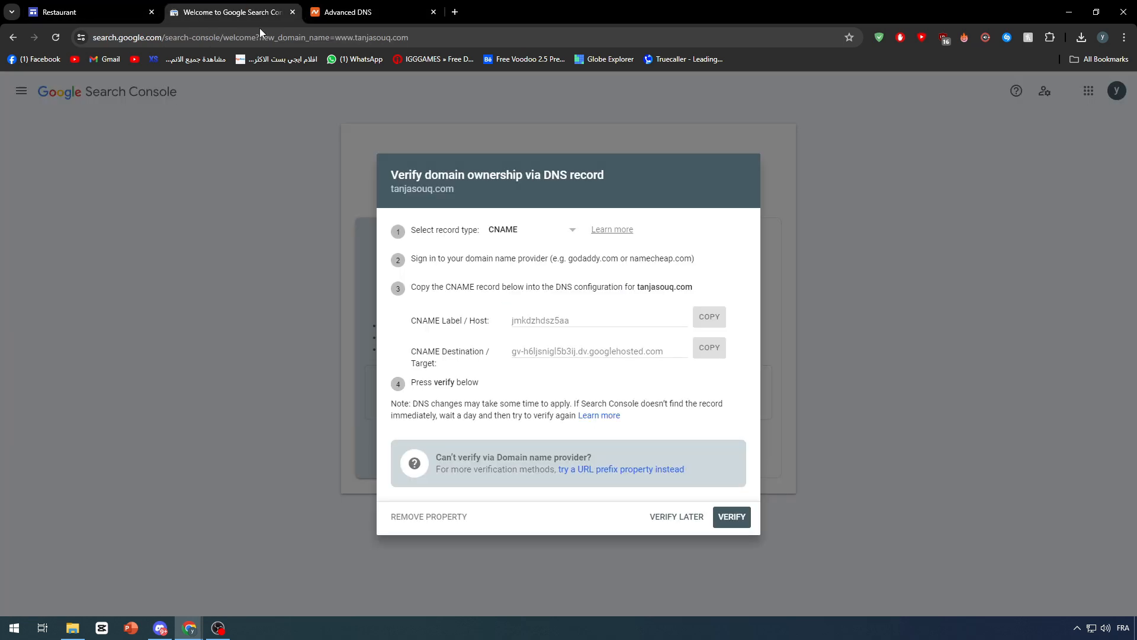
{"action": "left_click", "coordinate": [730, 519]}
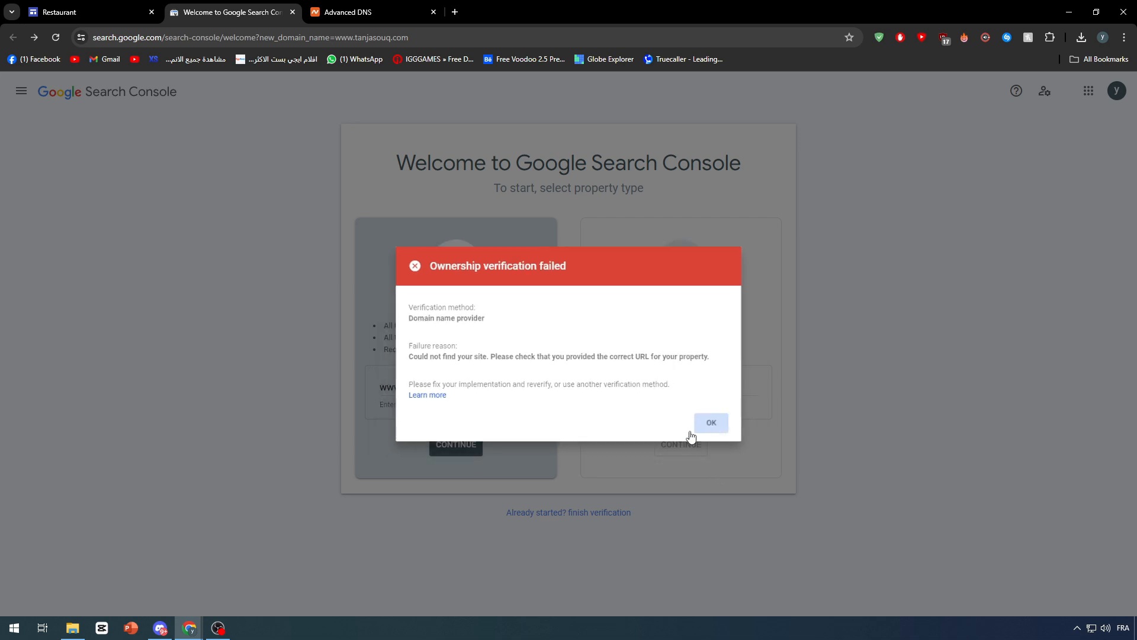
{"action": "left_click", "coordinate": [718, 433]}
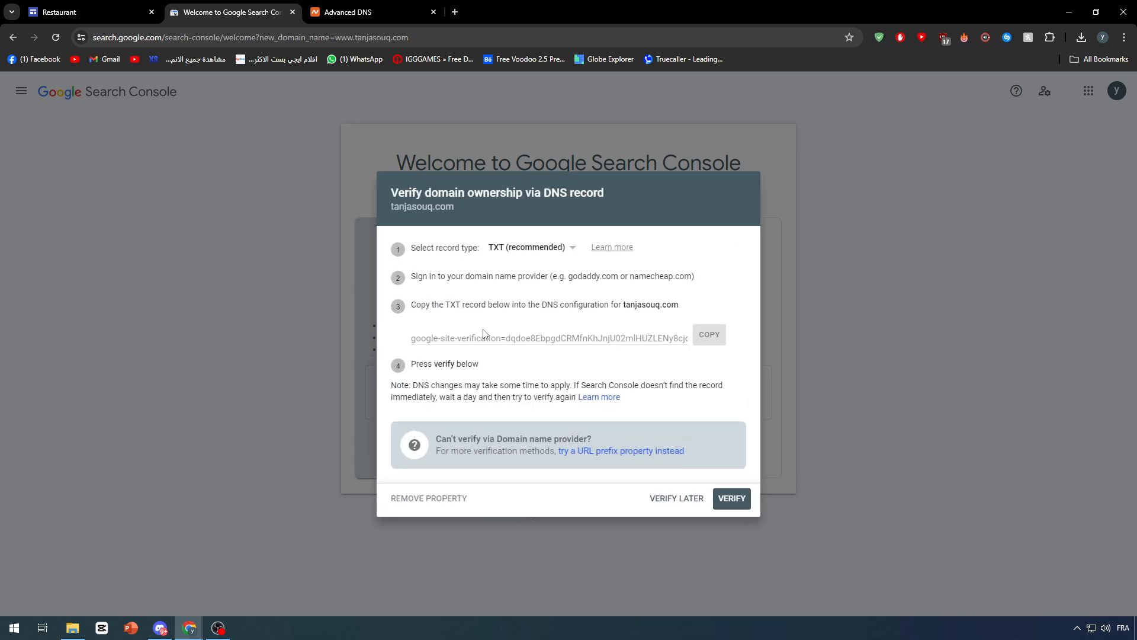
Select CNAME as the record type again, recheck the Namecheap record, and retry the ownership verification.
{"action": "left_click", "coordinate": [540, 250]}
{"action": "left_click", "coordinate": [520, 271]}
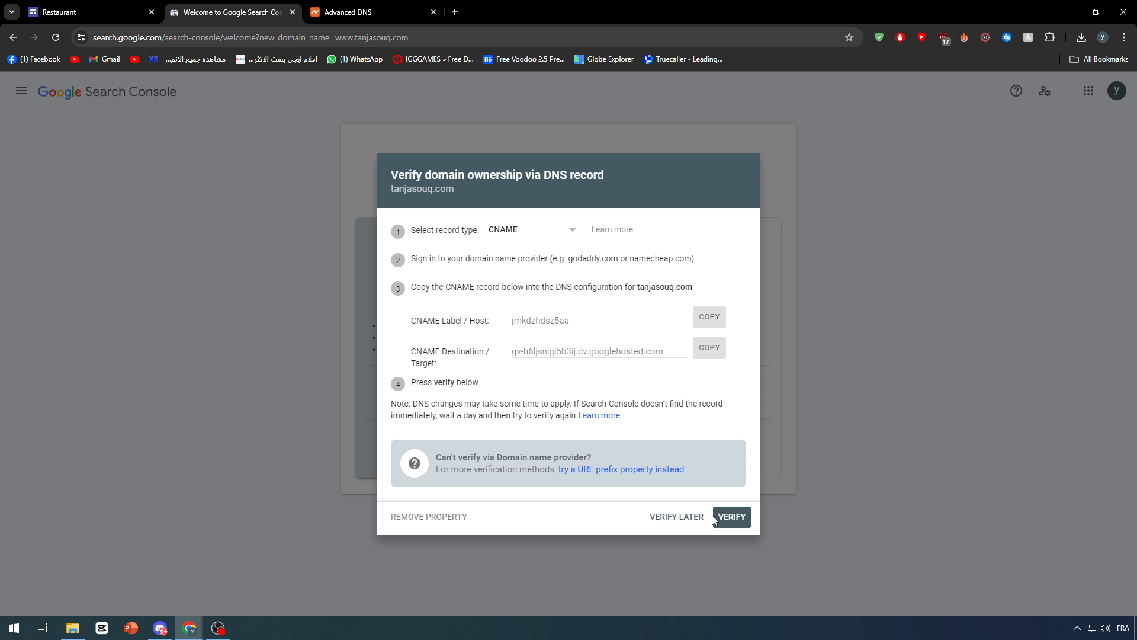
{"action": "key", "text": "ctrl+Tab"}
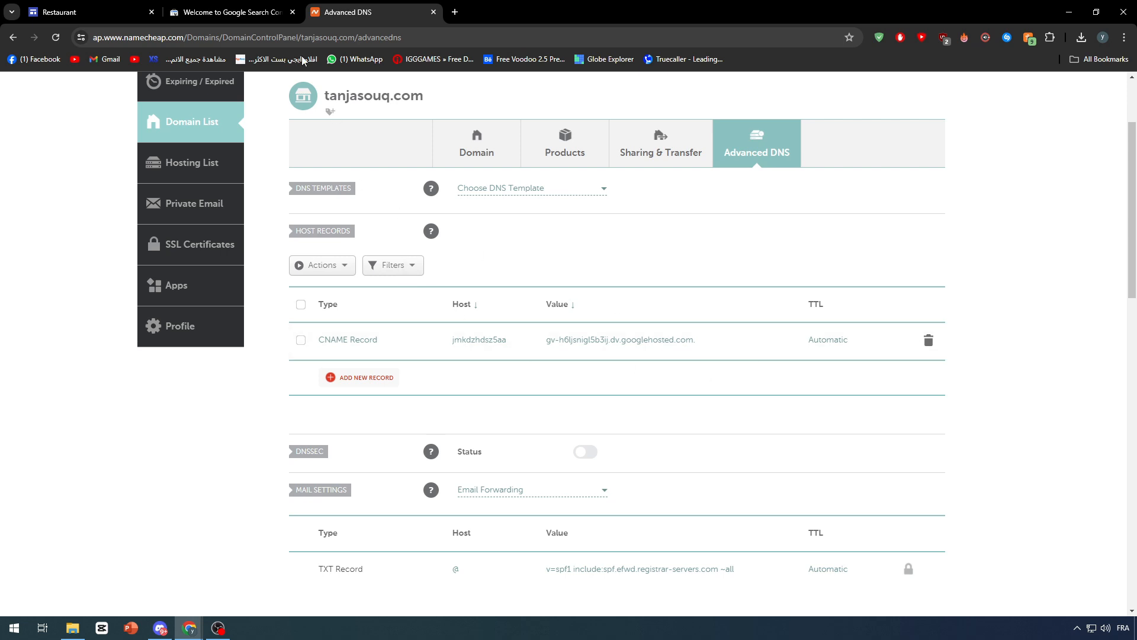
{"action": "key", "text": "ctrl+shift+Tab"}
{"action": "left_click", "coordinate": [732, 517]}
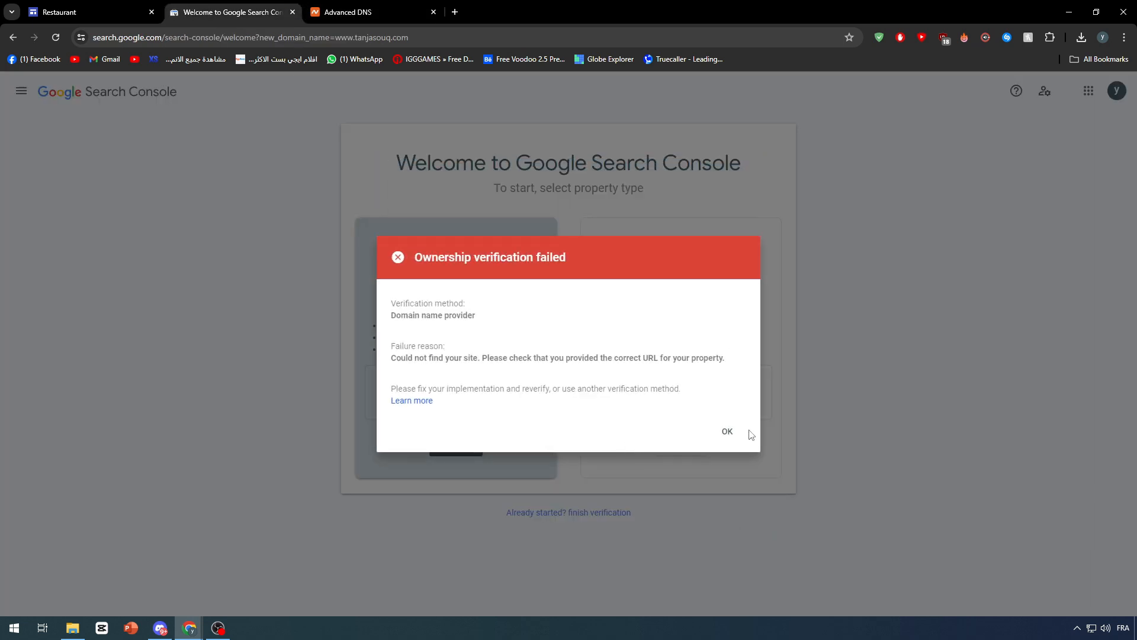
{"action": "left_click", "coordinate": [731, 432]}
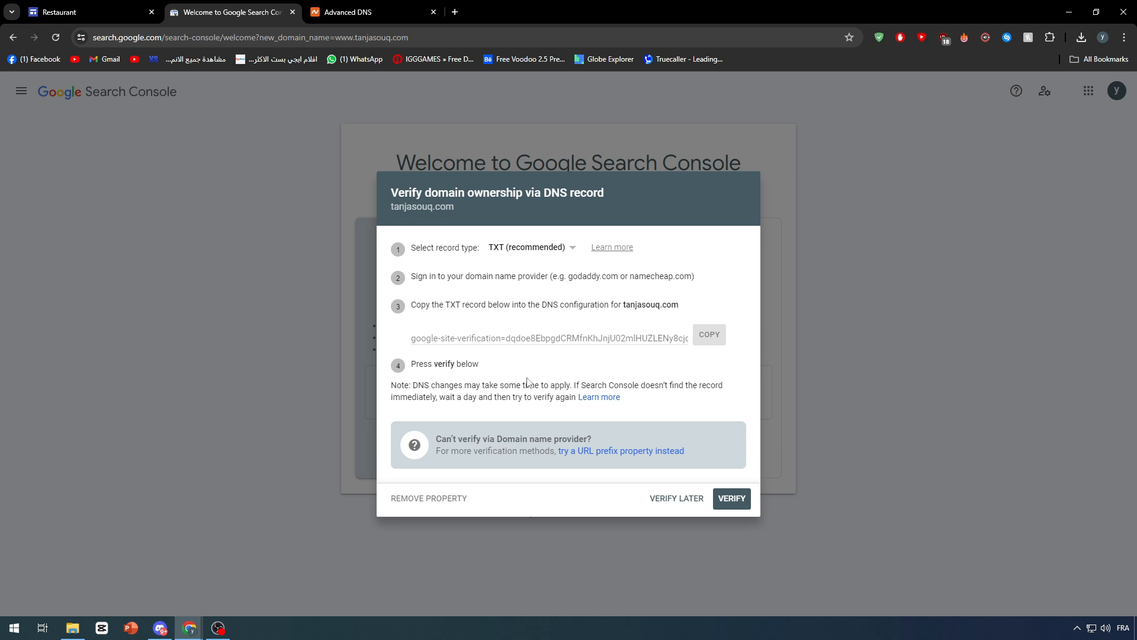
Compare Namecheap's host records and mail settings with the Search Console instructions for the TXT (recommended) record type.
{"action": "left_click", "coordinate": [563, 256]}
{"action": "left_click", "coordinate": [363, 6]}
{"action": "scroll", "coordinate": [417, 438], "scroll_direction": "down", "scroll_amount": 5}
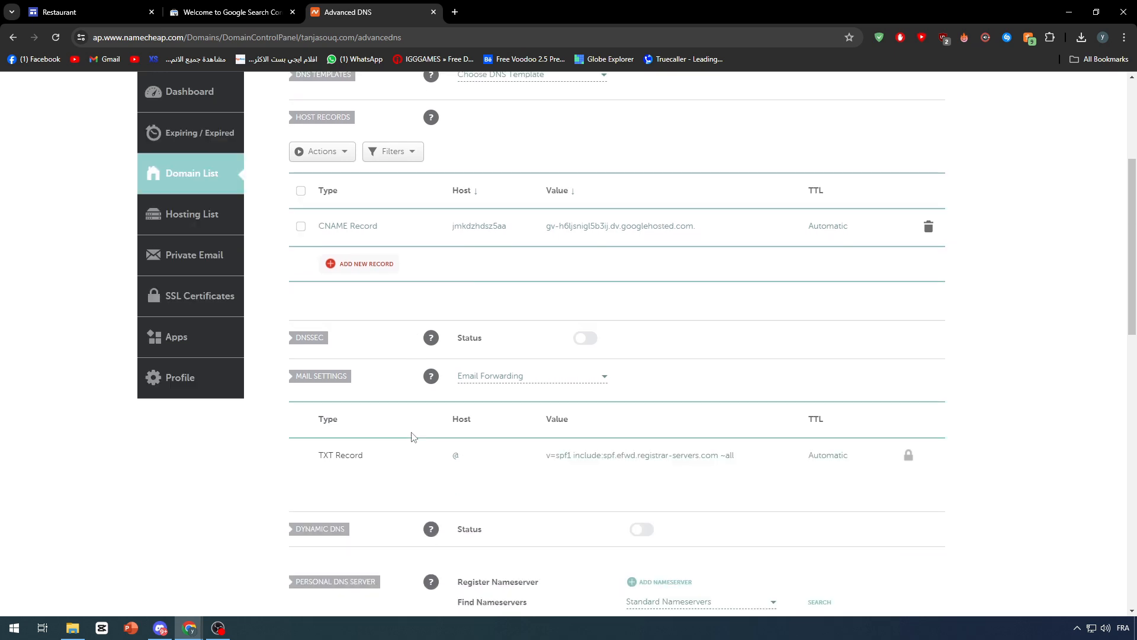
{"action": "scroll", "coordinate": [466, 303], "scroll_direction": "up", "scroll_amount": 5}
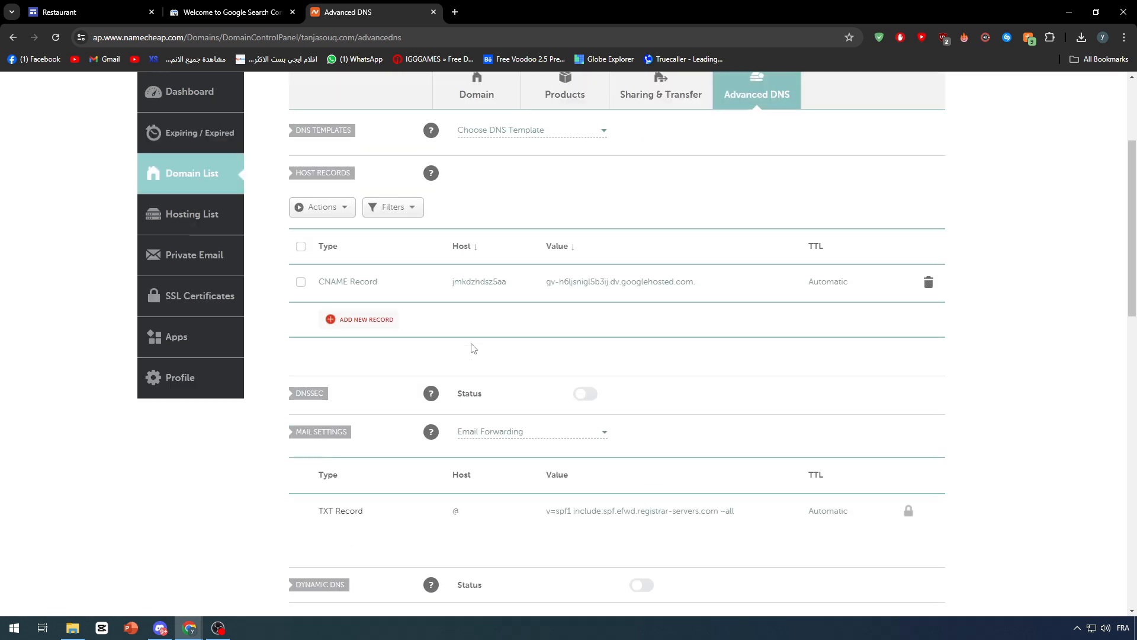
{"action": "left_click", "coordinate": [255, 8]}
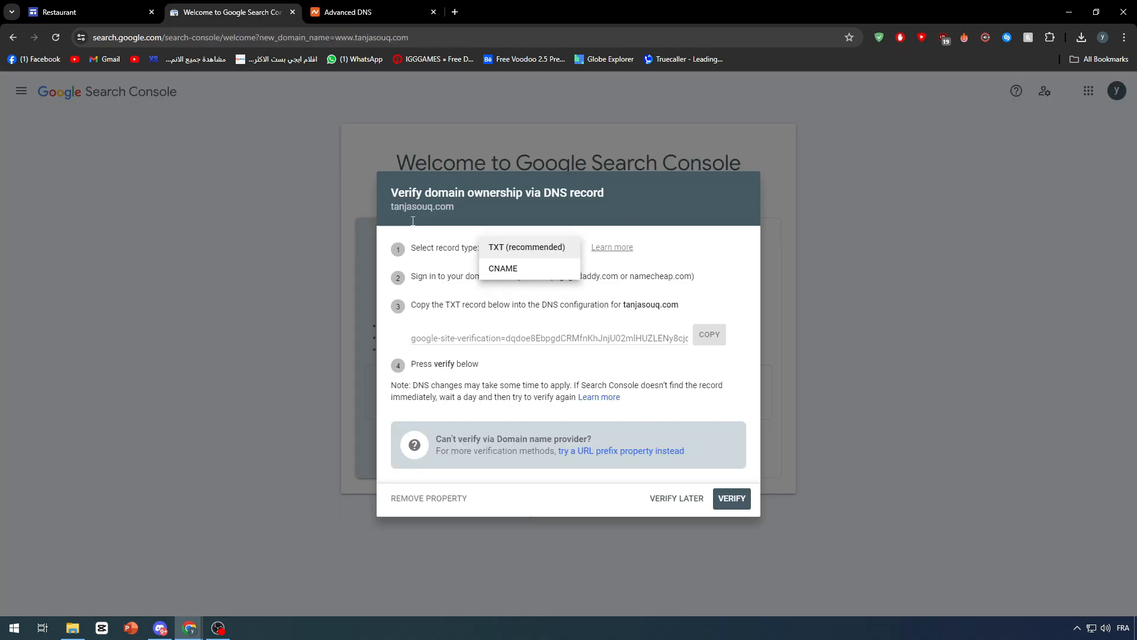
{"action": "left_click", "coordinate": [530, 250]}
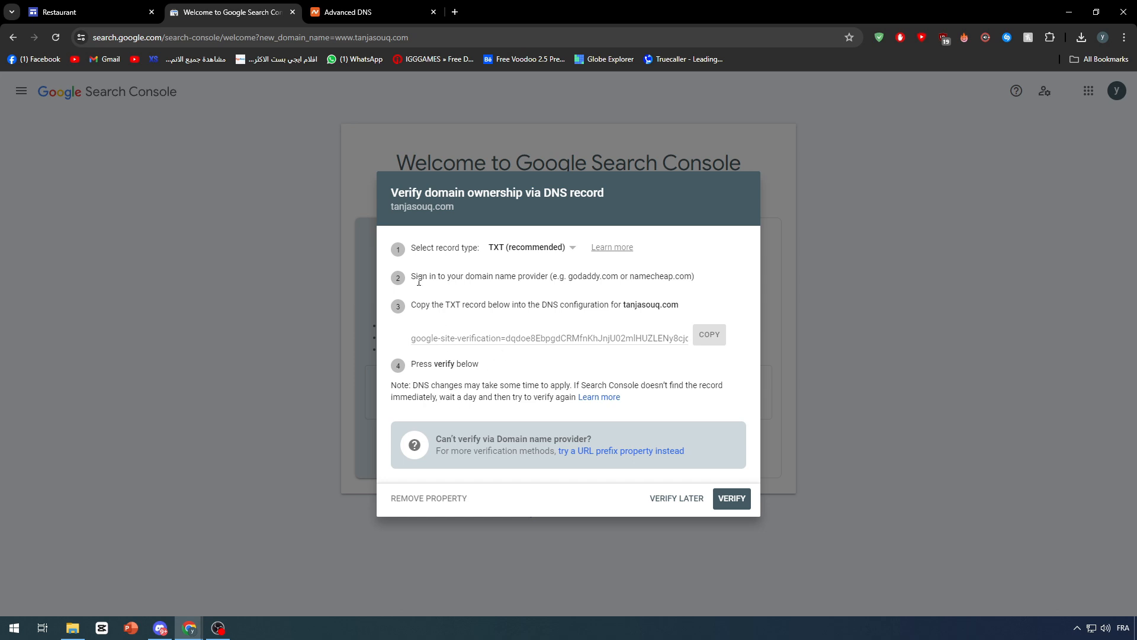
{"action": "left_click_drag", "start_coordinate": [418, 280], "coordinate": [505, 279]}
{"action": "left_click", "coordinate": [533, 288]}
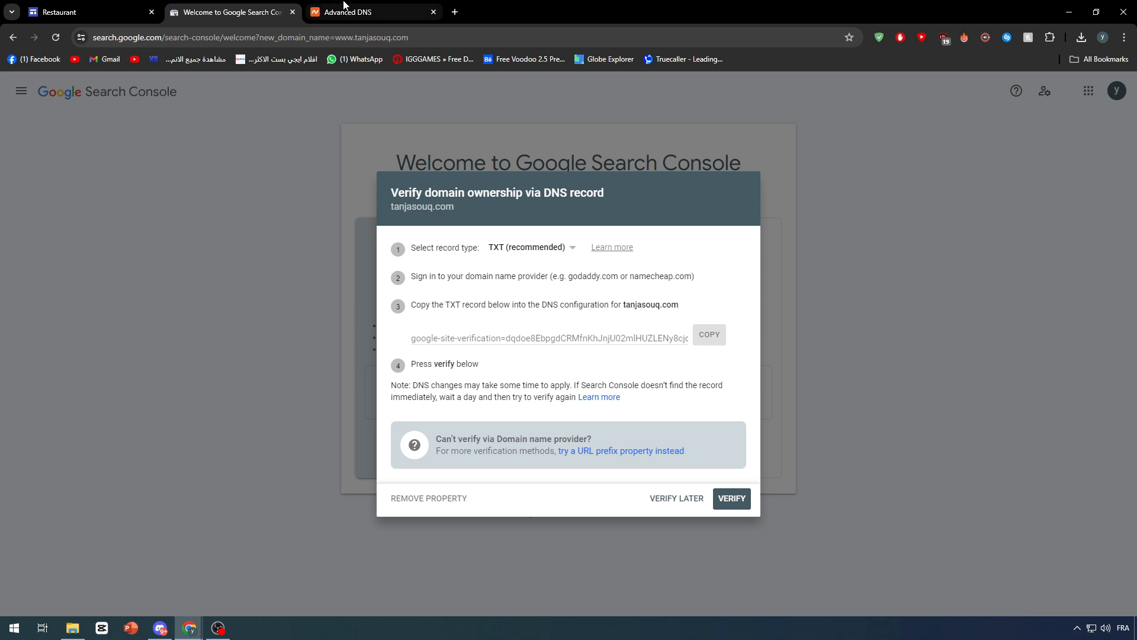
{"action": "left_click", "coordinate": [344, 8]}
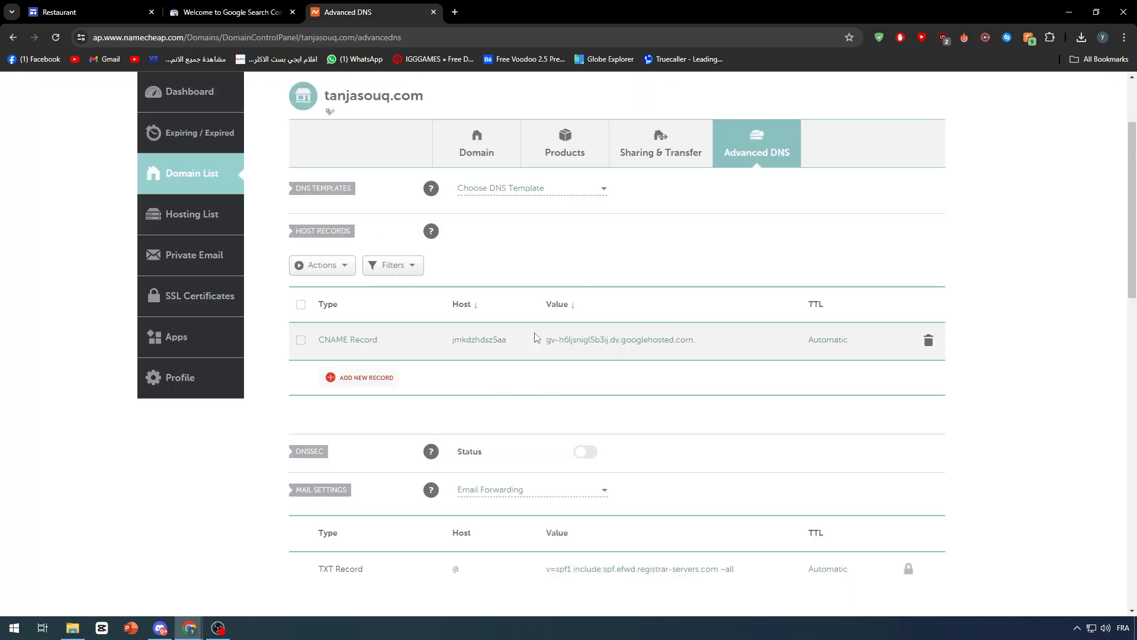
{"action": "left_click", "coordinate": [225, 12]}
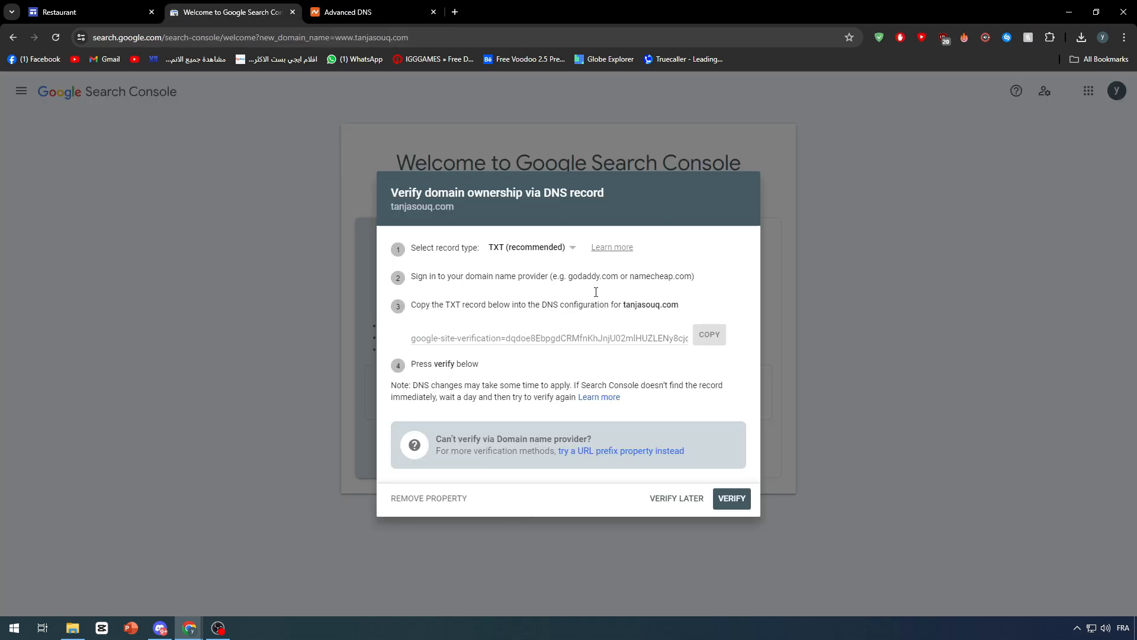
Try to verify the domain's ownership with the TXT record type, read the response details and dismiss them.
{"action": "left_click", "coordinate": [729, 499]}
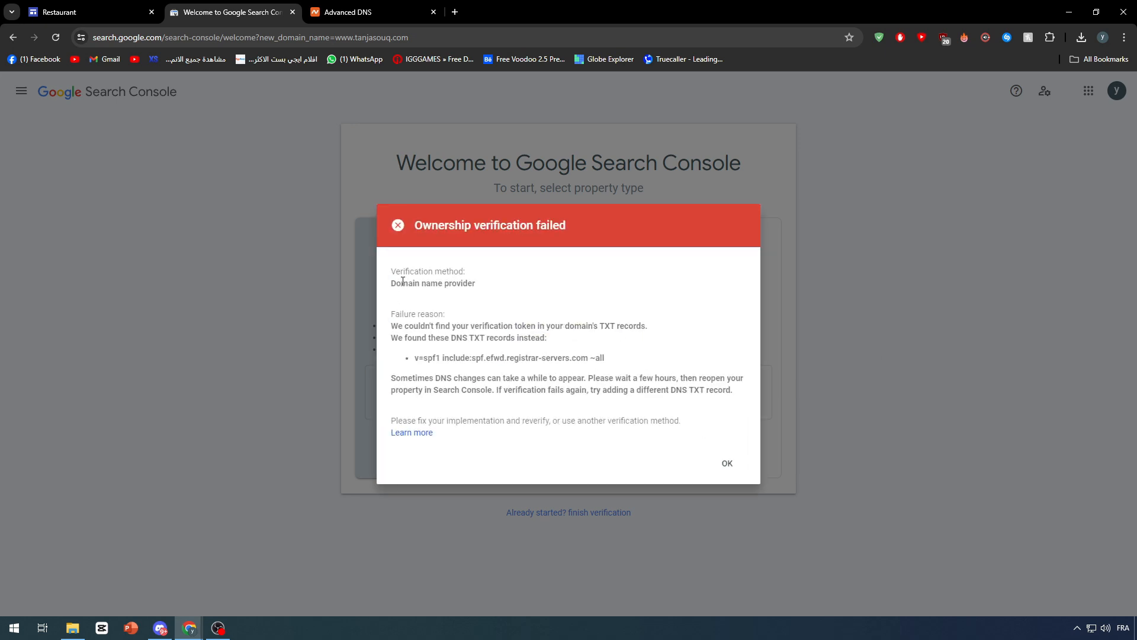
{"action": "left_click_drag", "start_coordinate": [403, 281], "coordinate": [490, 292]}
{"action": "left_click_drag", "start_coordinate": [391, 326], "coordinate": [669, 337]}
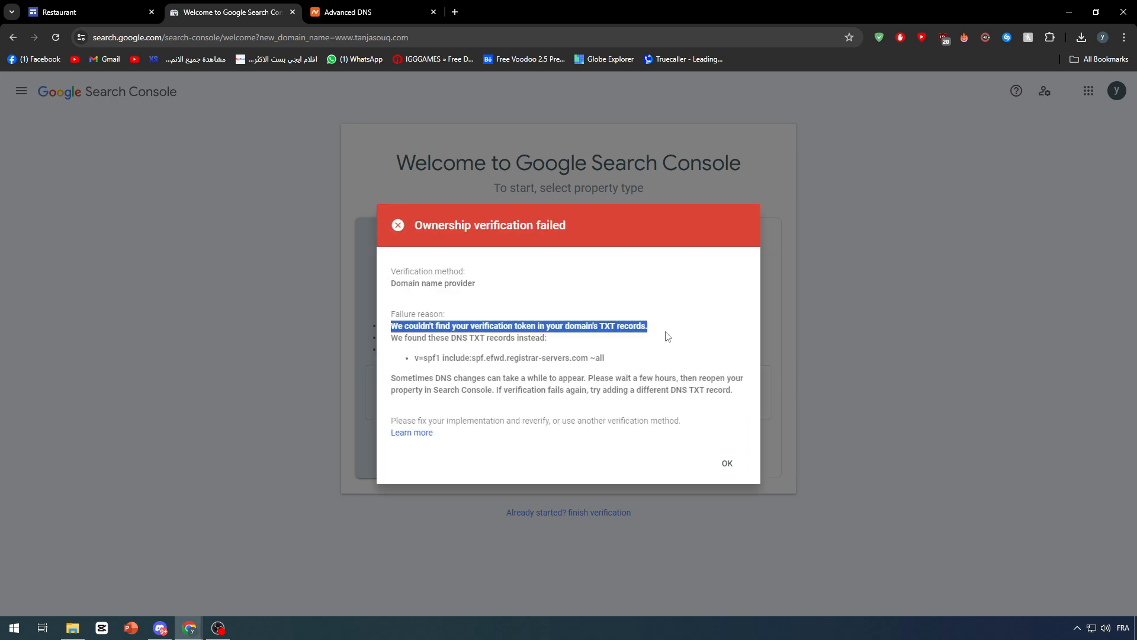
{"action": "left_click", "coordinate": [647, 335]}
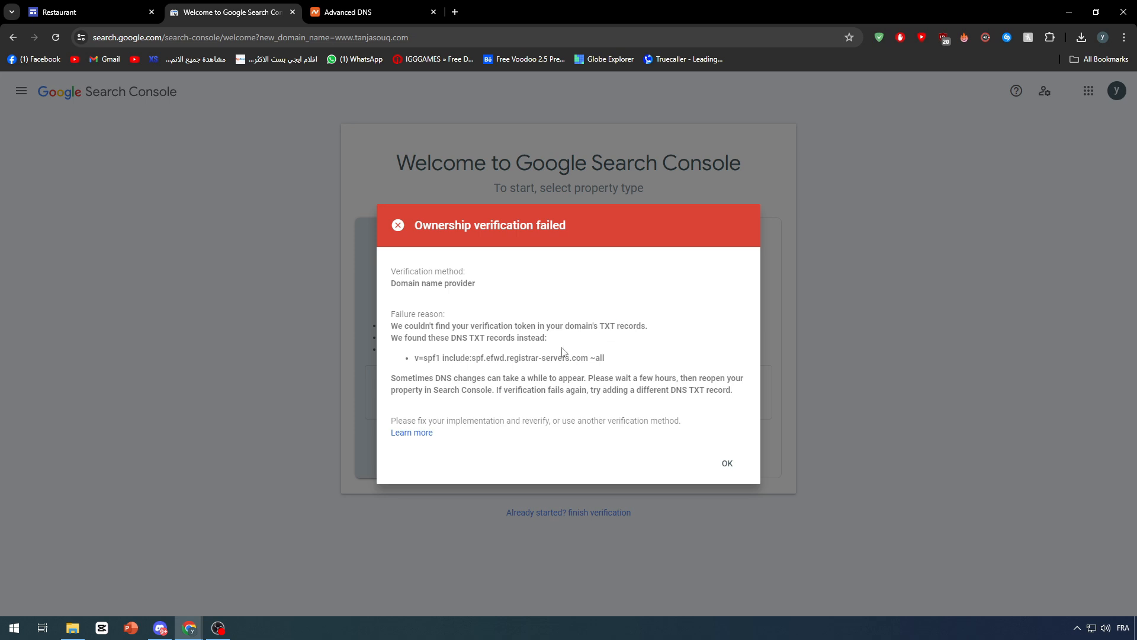
{"action": "double_click", "coordinate": [459, 338]}
{"action": "triple_click", "coordinate": [530, 338]}
{"action": "left_click", "coordinate": [471, 363]}
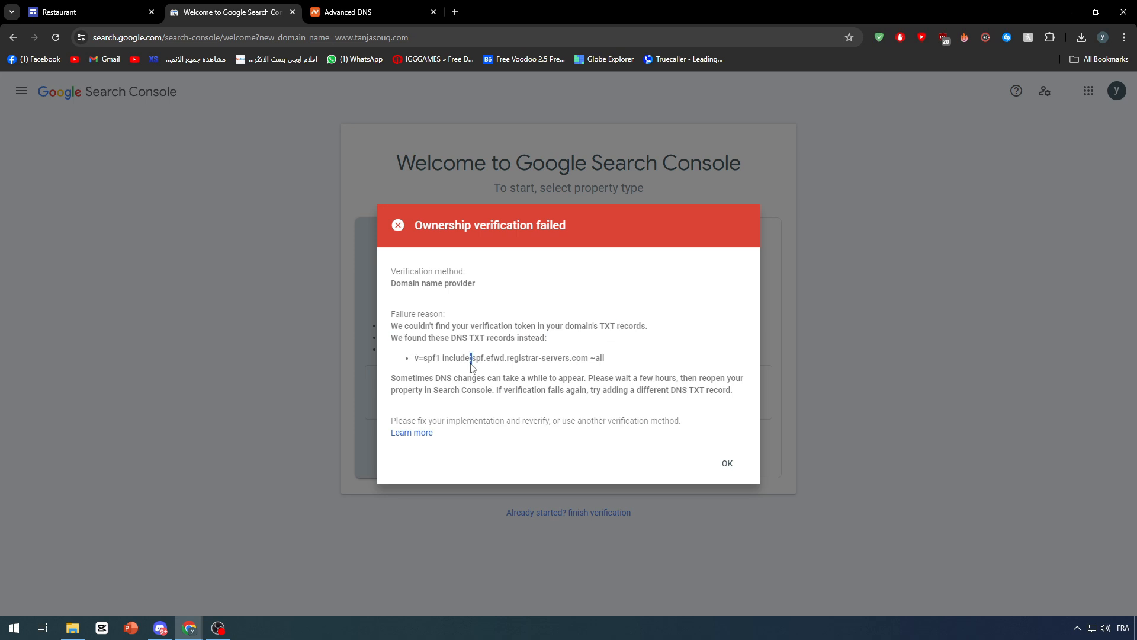
{"action": "left_click", "coordinate": [717, 470]}
Set the verification record type to CNAME, copy the CNAME label, and compare it with the Namecheap host record.
{"action": "left_click", "coordinate": [554, 247]}
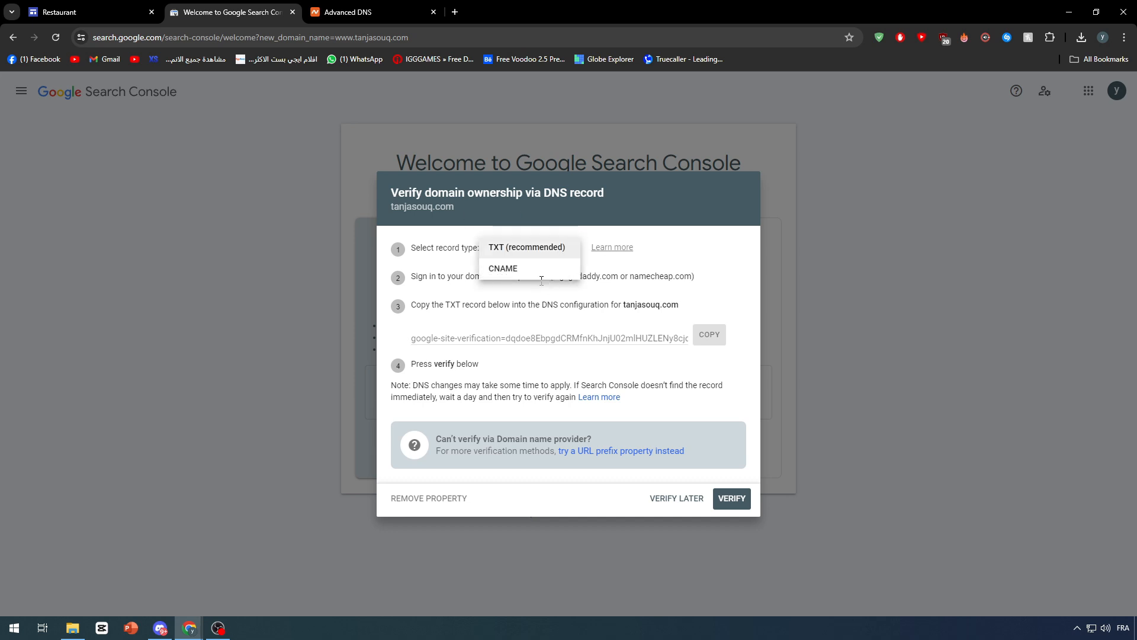
{"action": "left_click", "coordinate": [504, 268]}
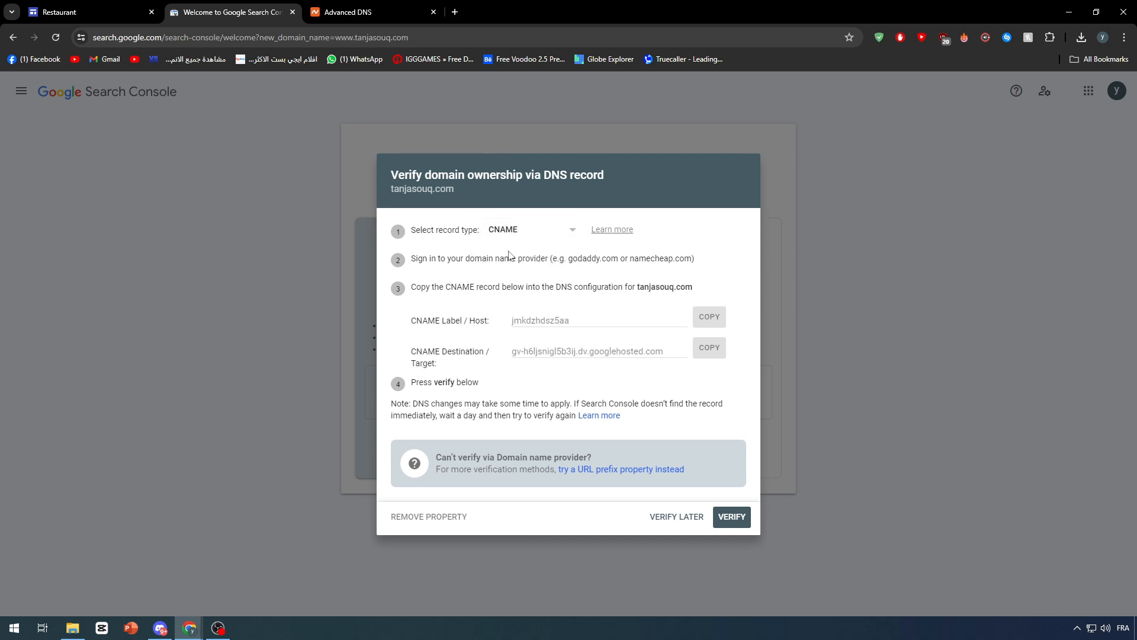
{"action": "left_click", "coordinate": [709, 317]}
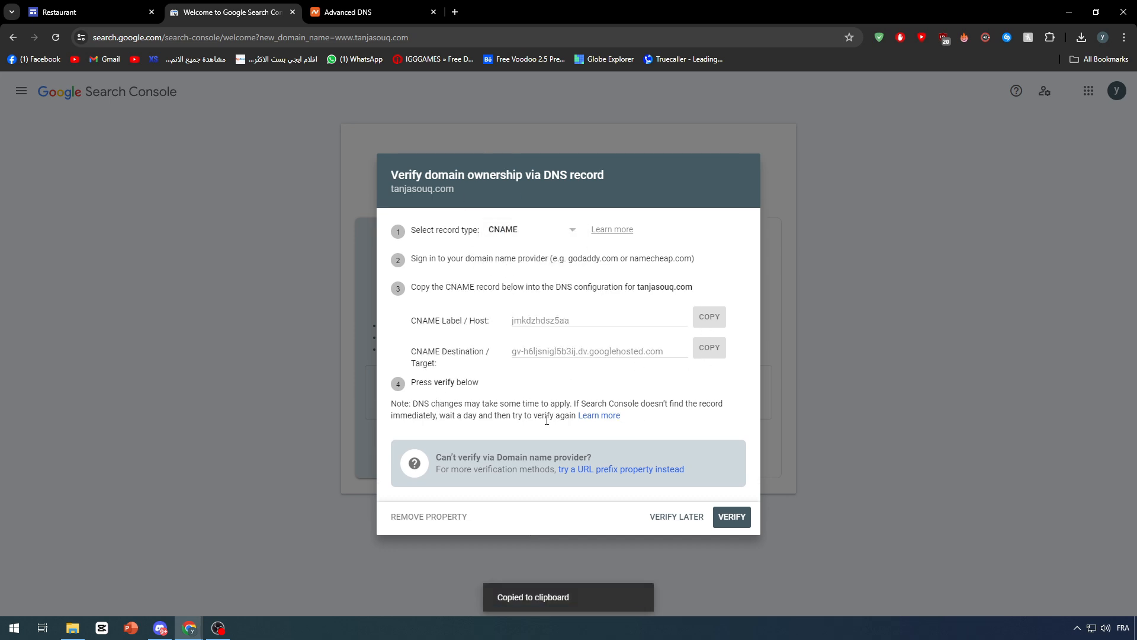
{"action": "key", "text": "ctrl+Tab"}
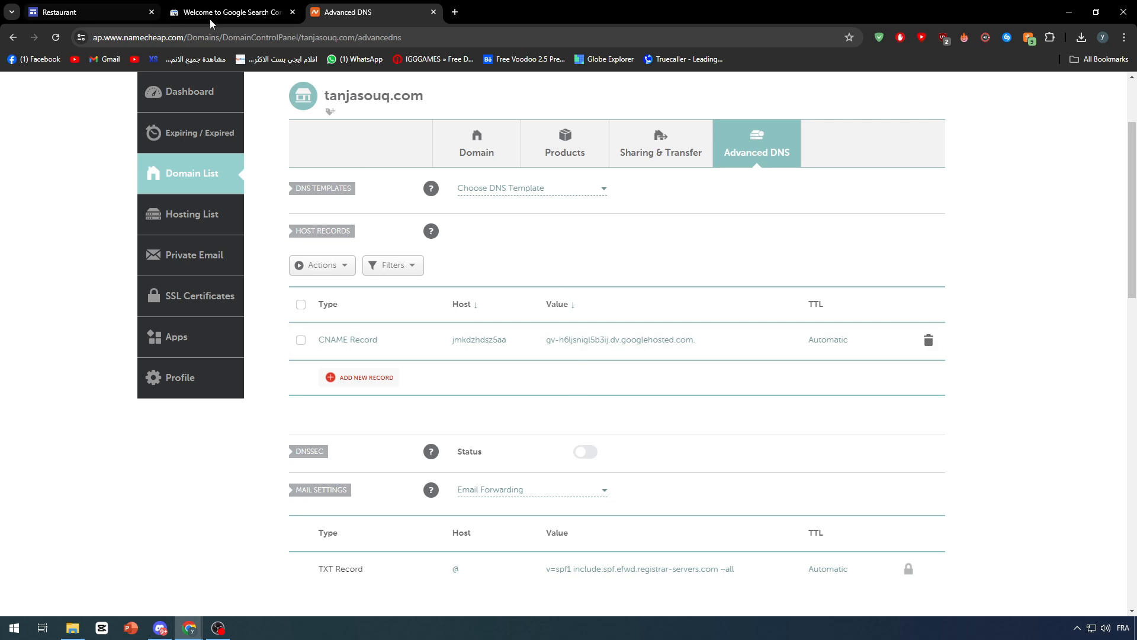
{"action": "left_click", "coordinate": [119, 10]}
{"action": "left_click", "coordinate": [631, 284]}
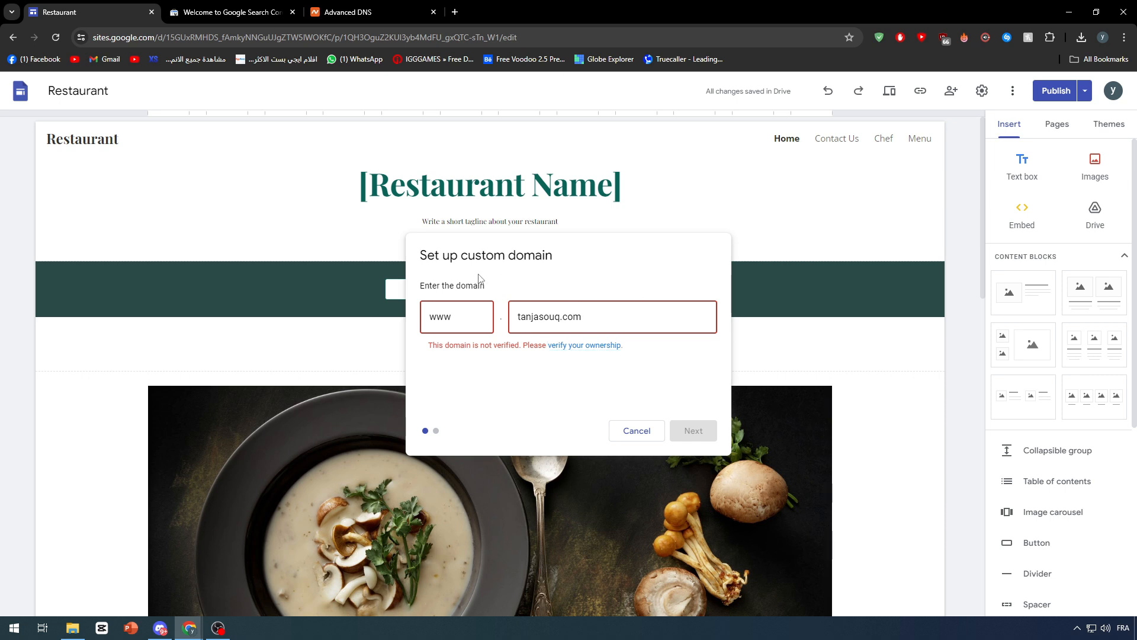